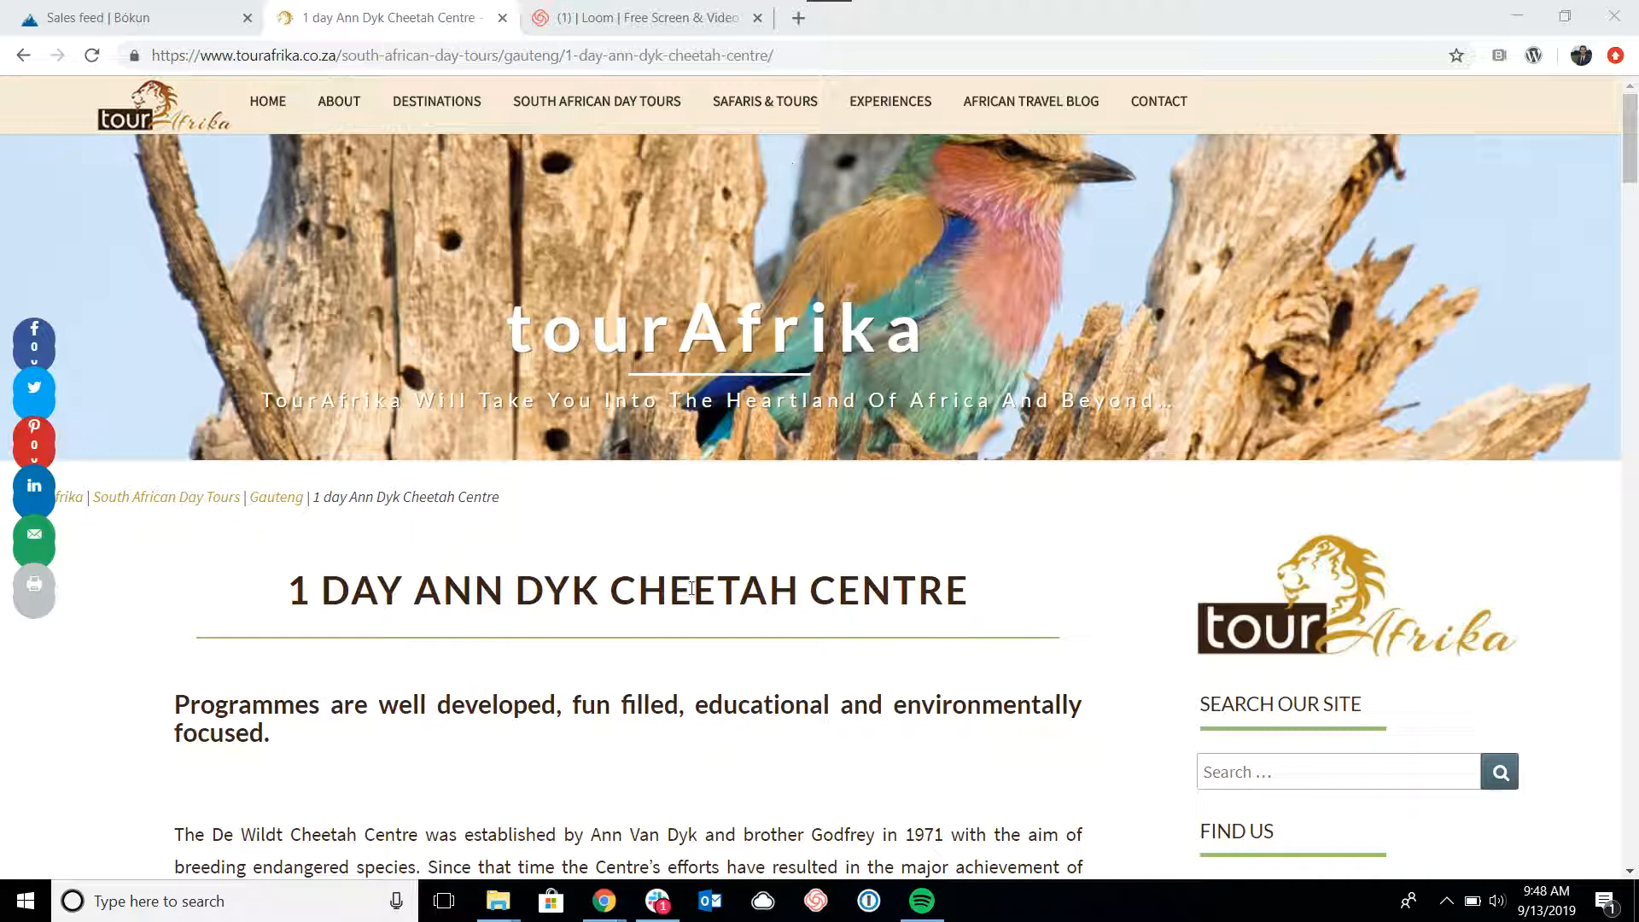
# Review the 1 Day Ann Dyk Cheetah Centre tour page and open its booking window to examine participants and available dates.
pyautogui.scroll(-3, 691, 587)
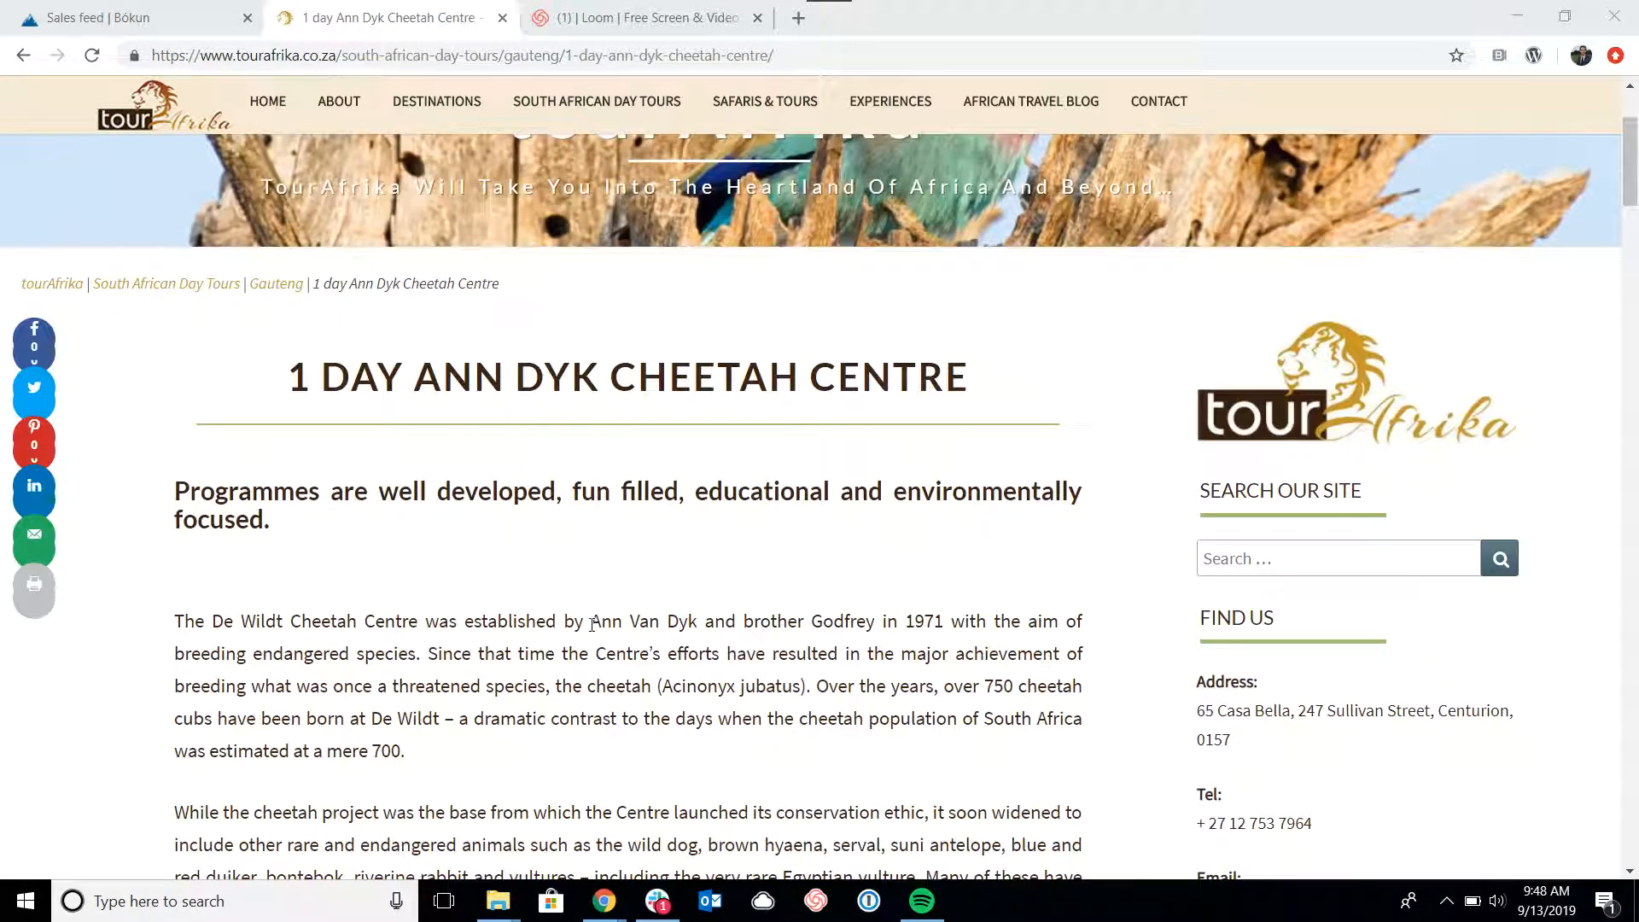
pyautogui.scroll(-4, 592, 624)
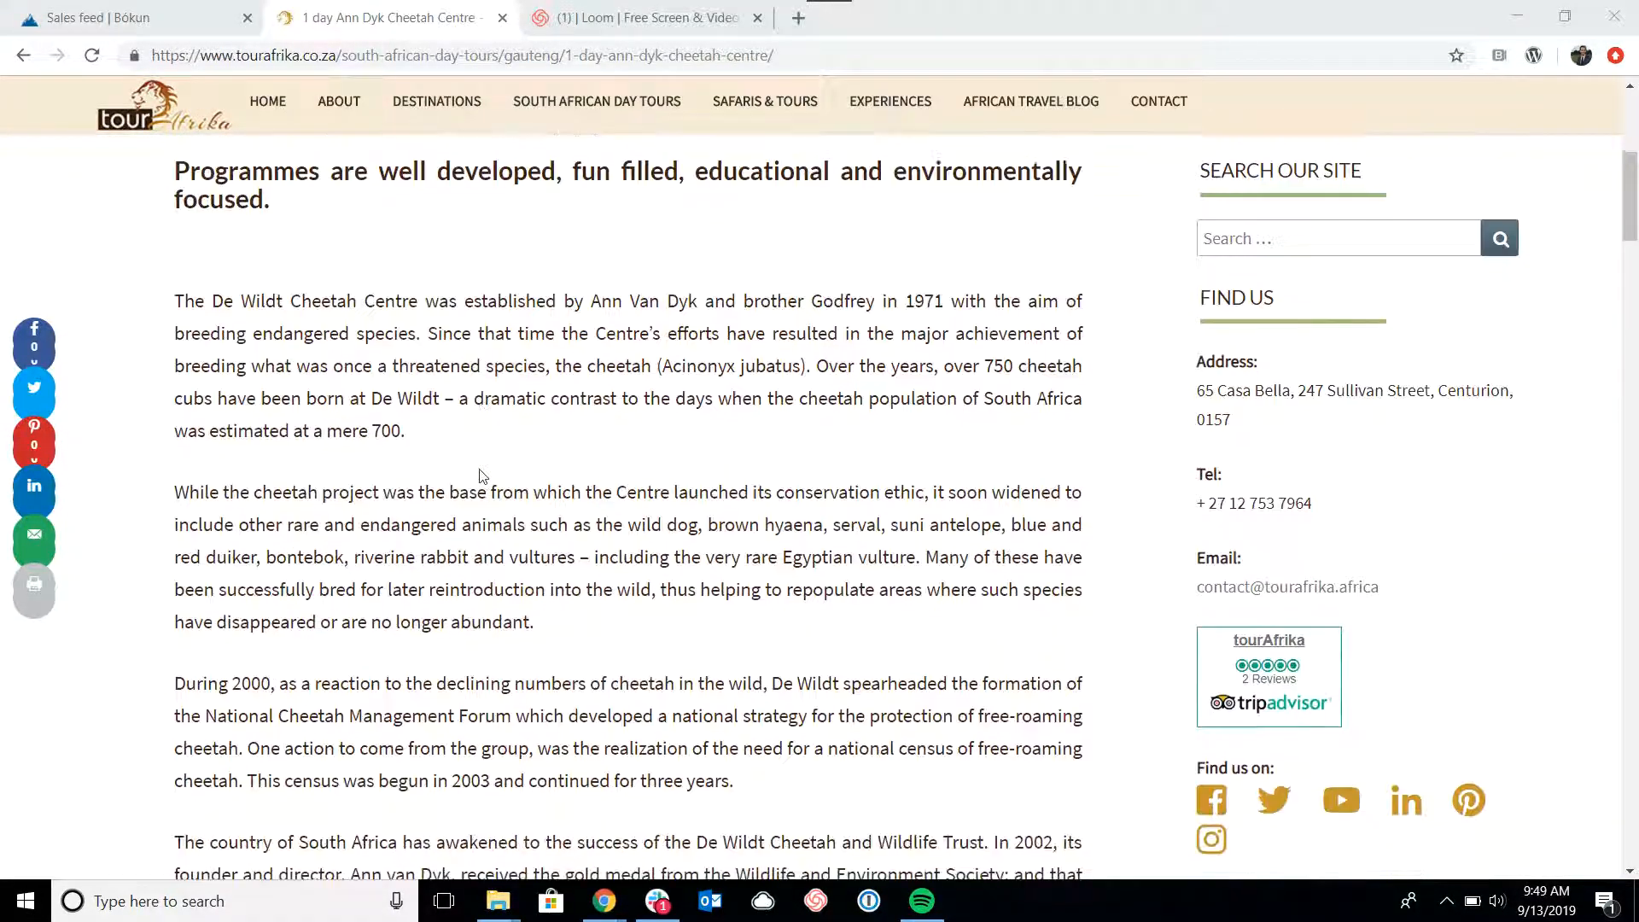
pyautogui.scroll(-8, 481, 474)
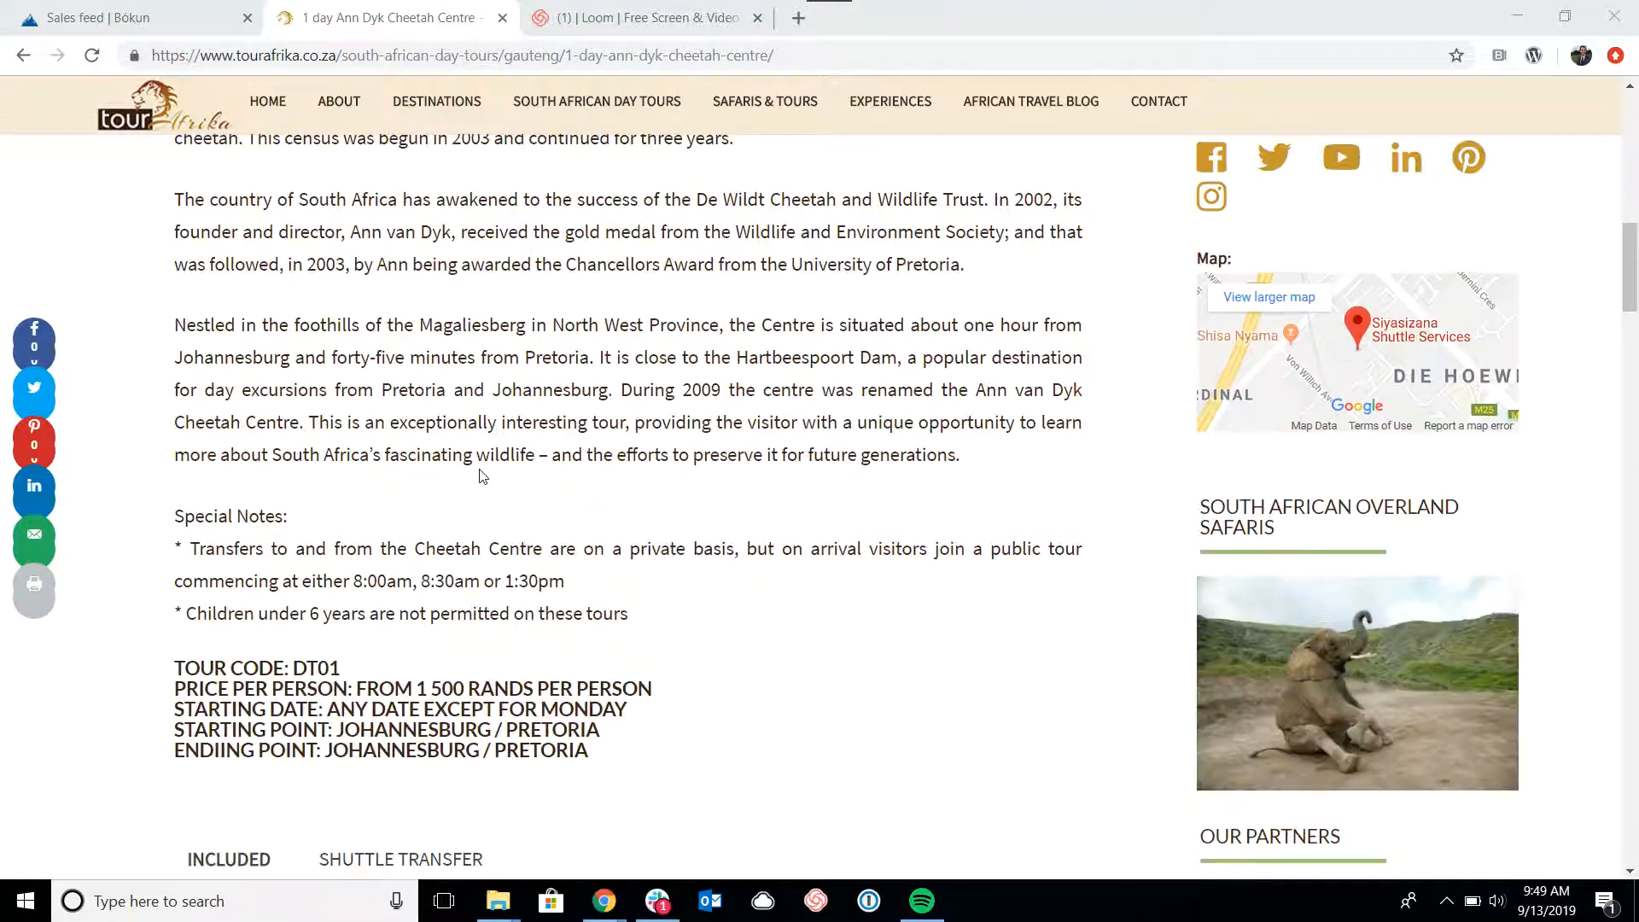
pyautogui.scroll(-5, 553, 608)
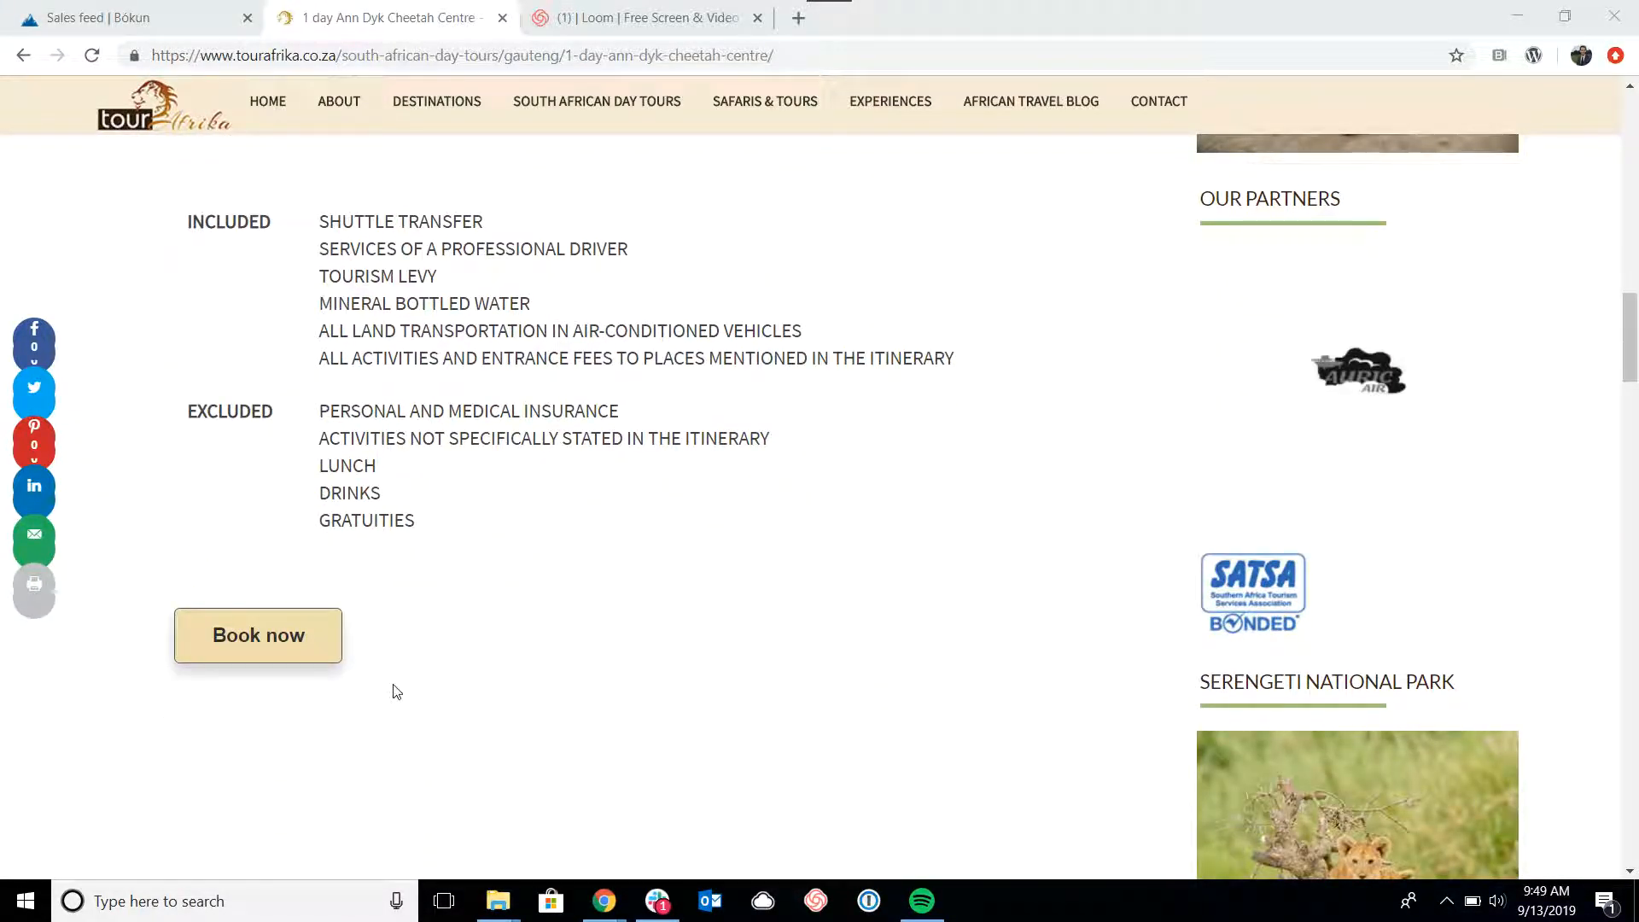
pyautogui.click(304, 639)
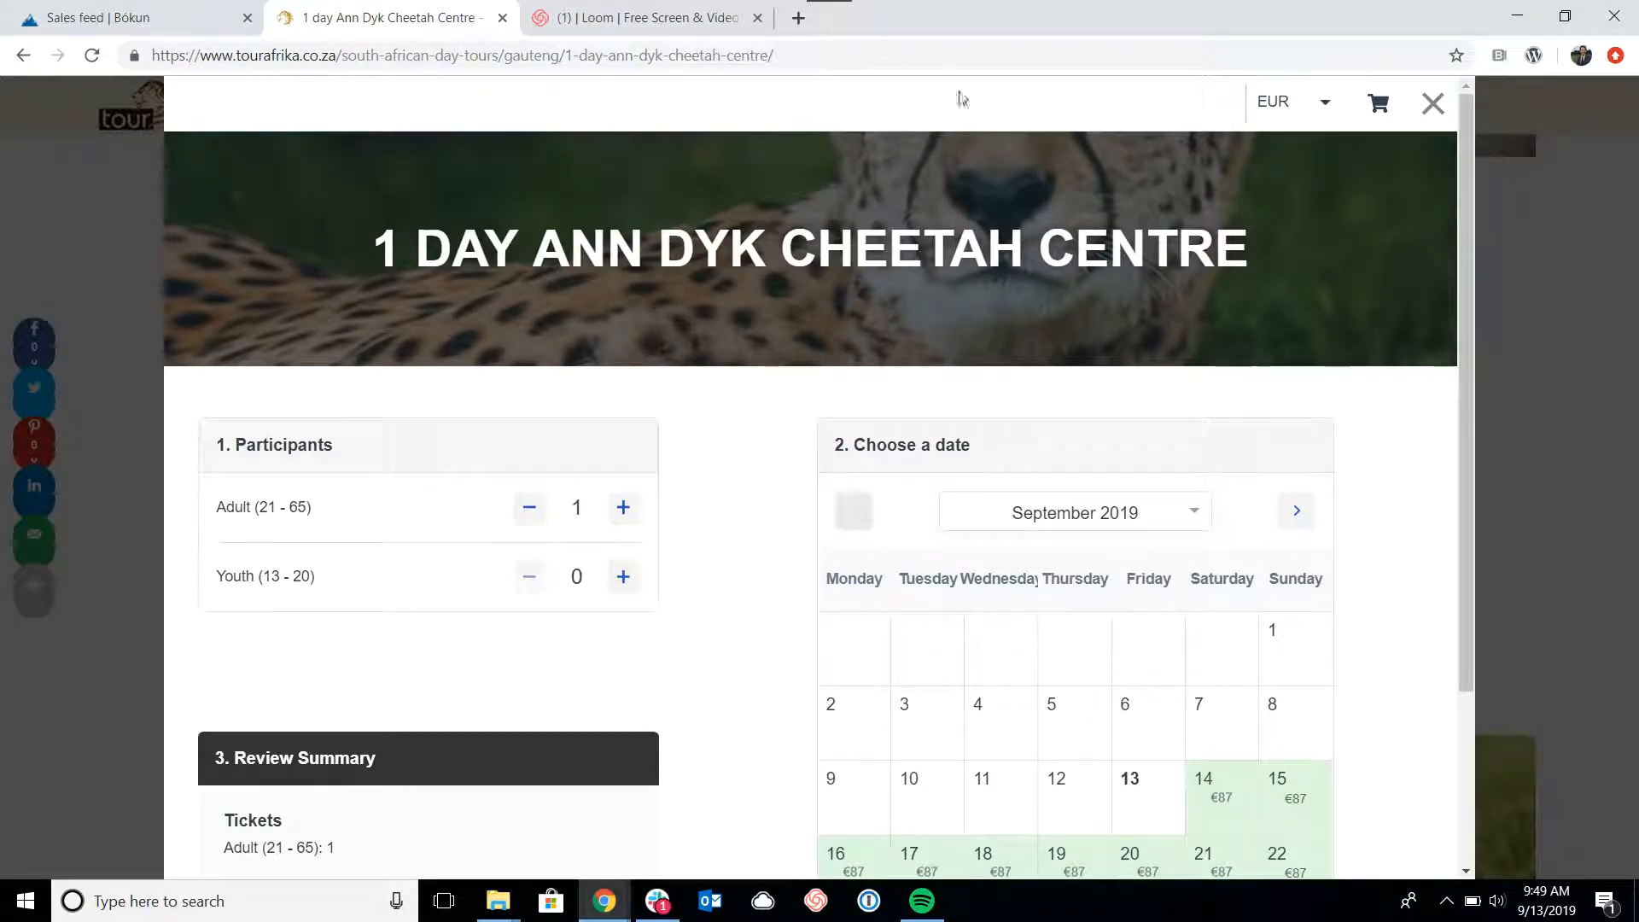
pyautogui.scroll(-1, 491, 333)
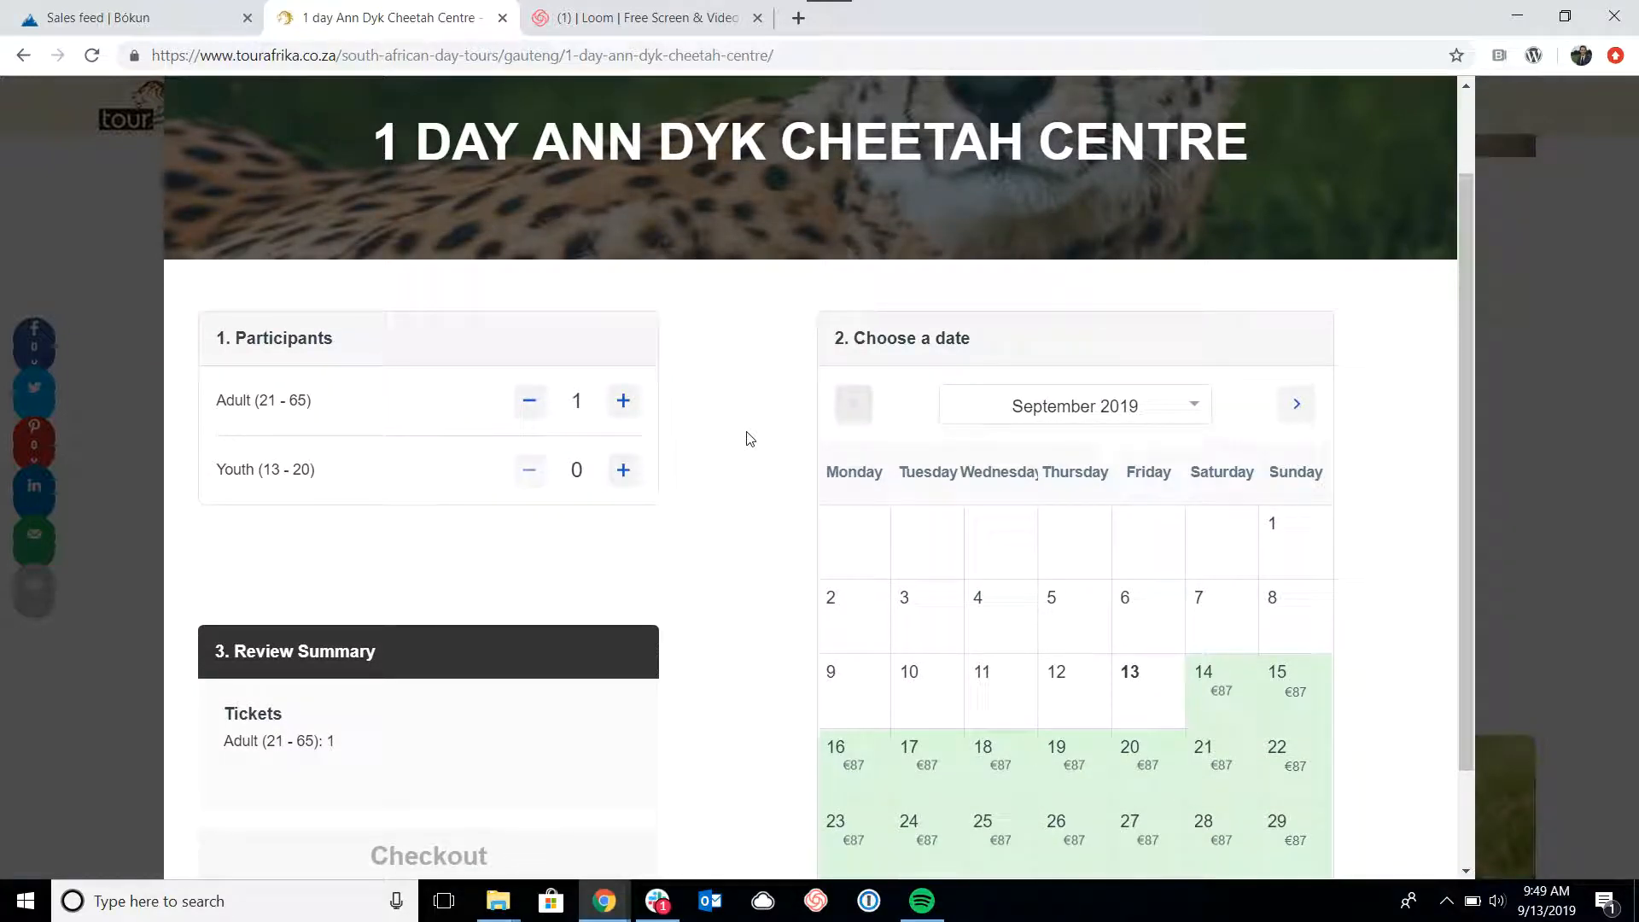
pyautogui.scroll(1, 749, 439)
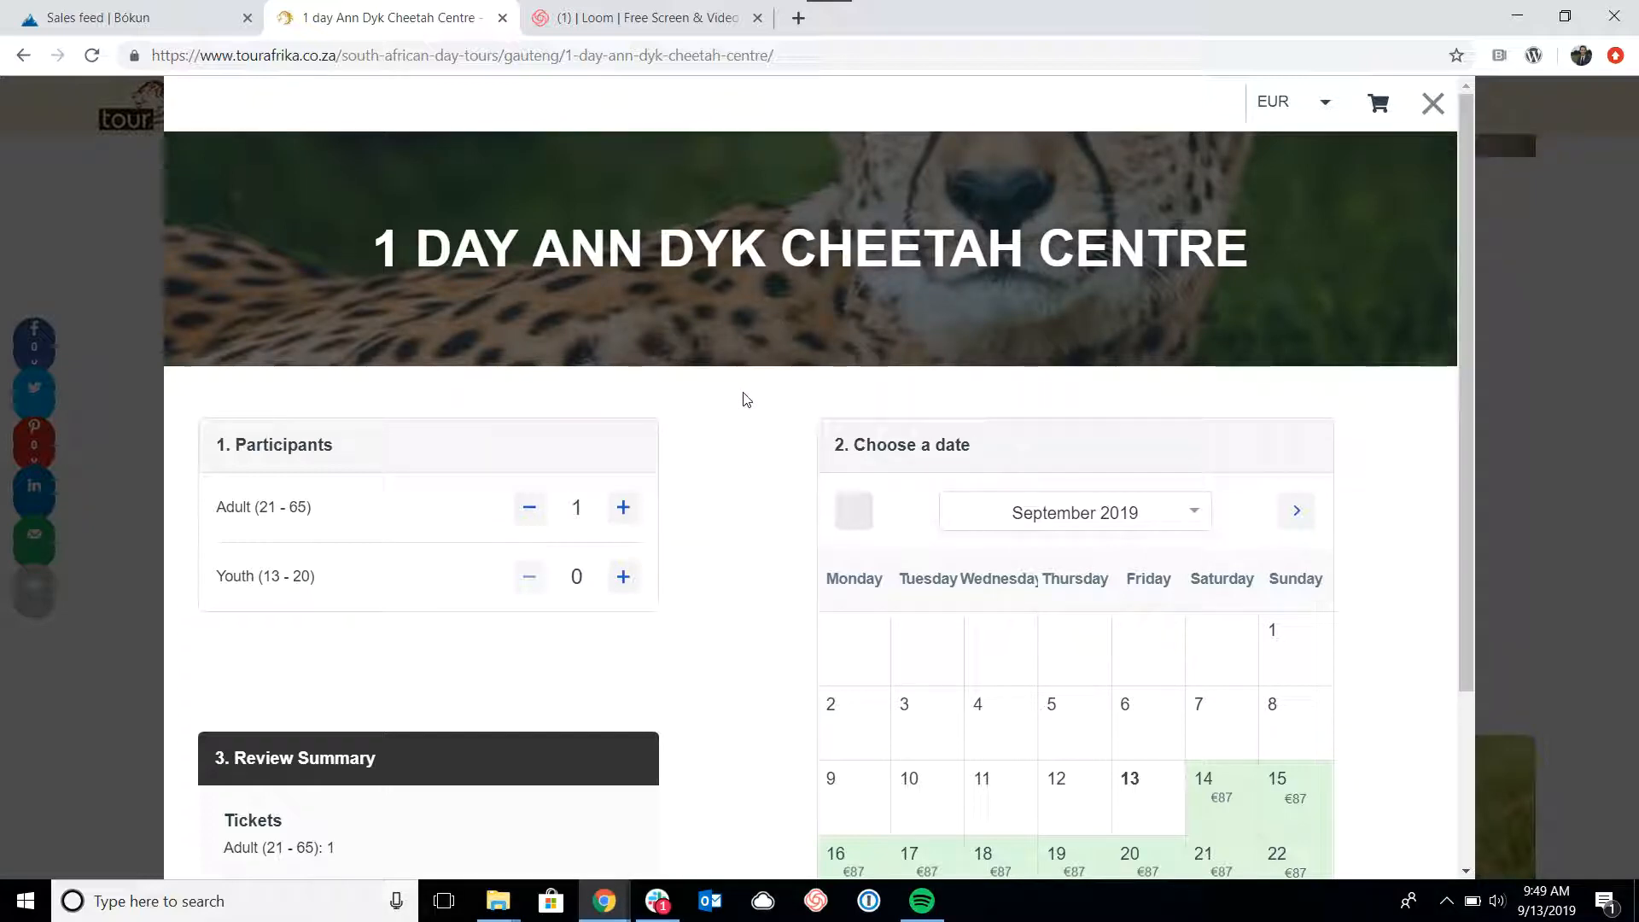
# Switch to Bókun and start creating a Button widget in the online sales tools.
pyautogui.click(221, 30)
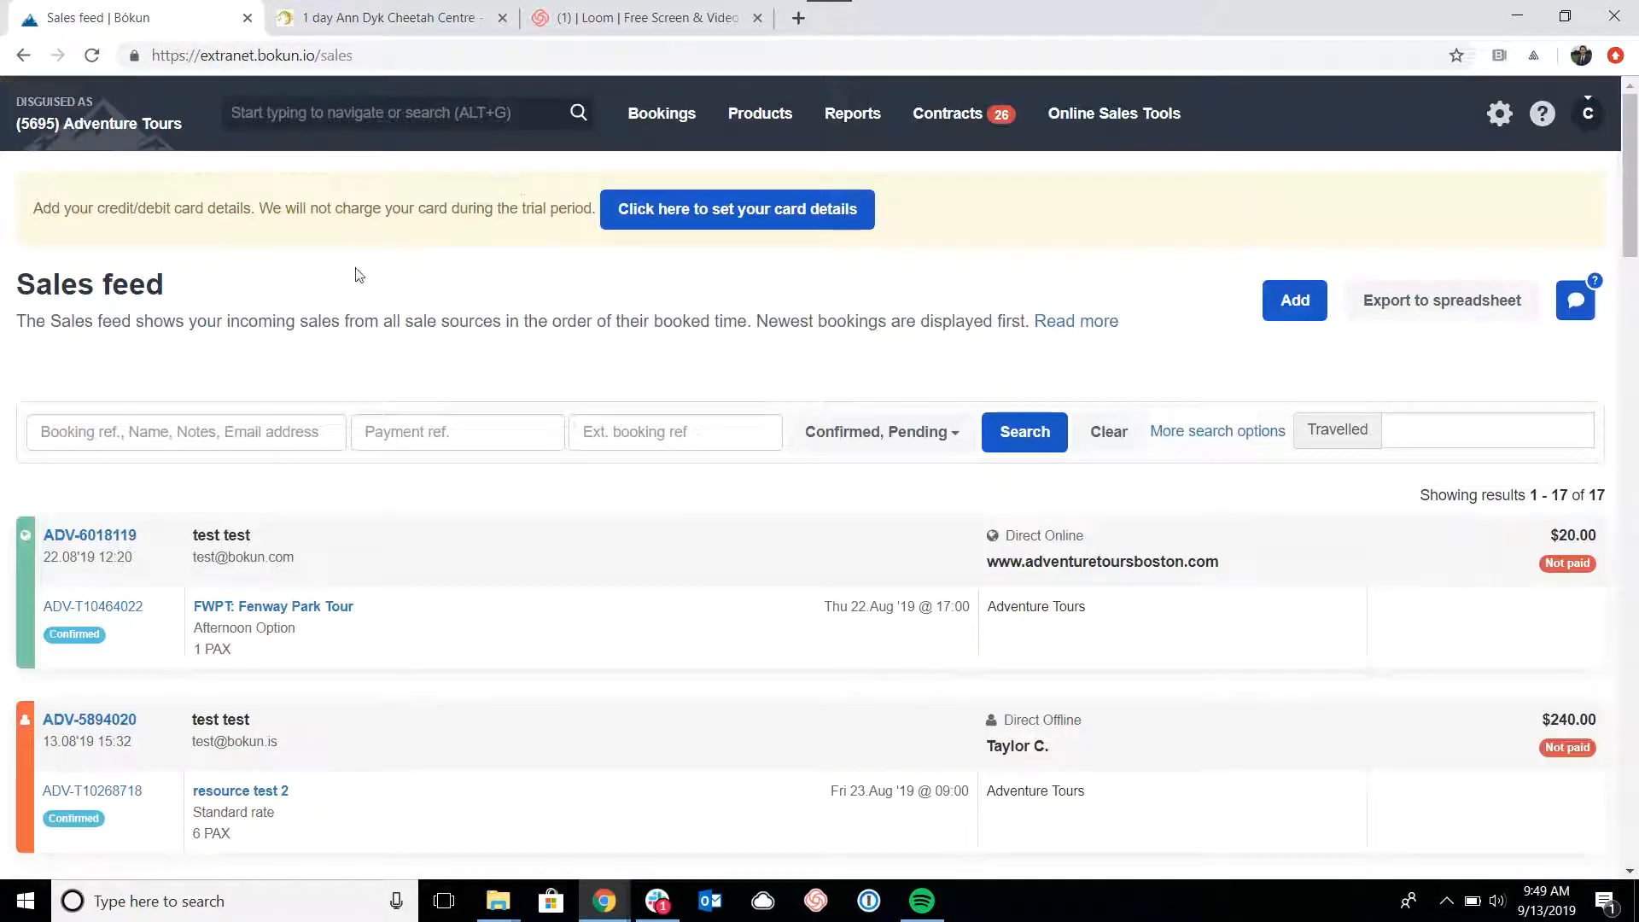
pyautogui.click(1092, 116)
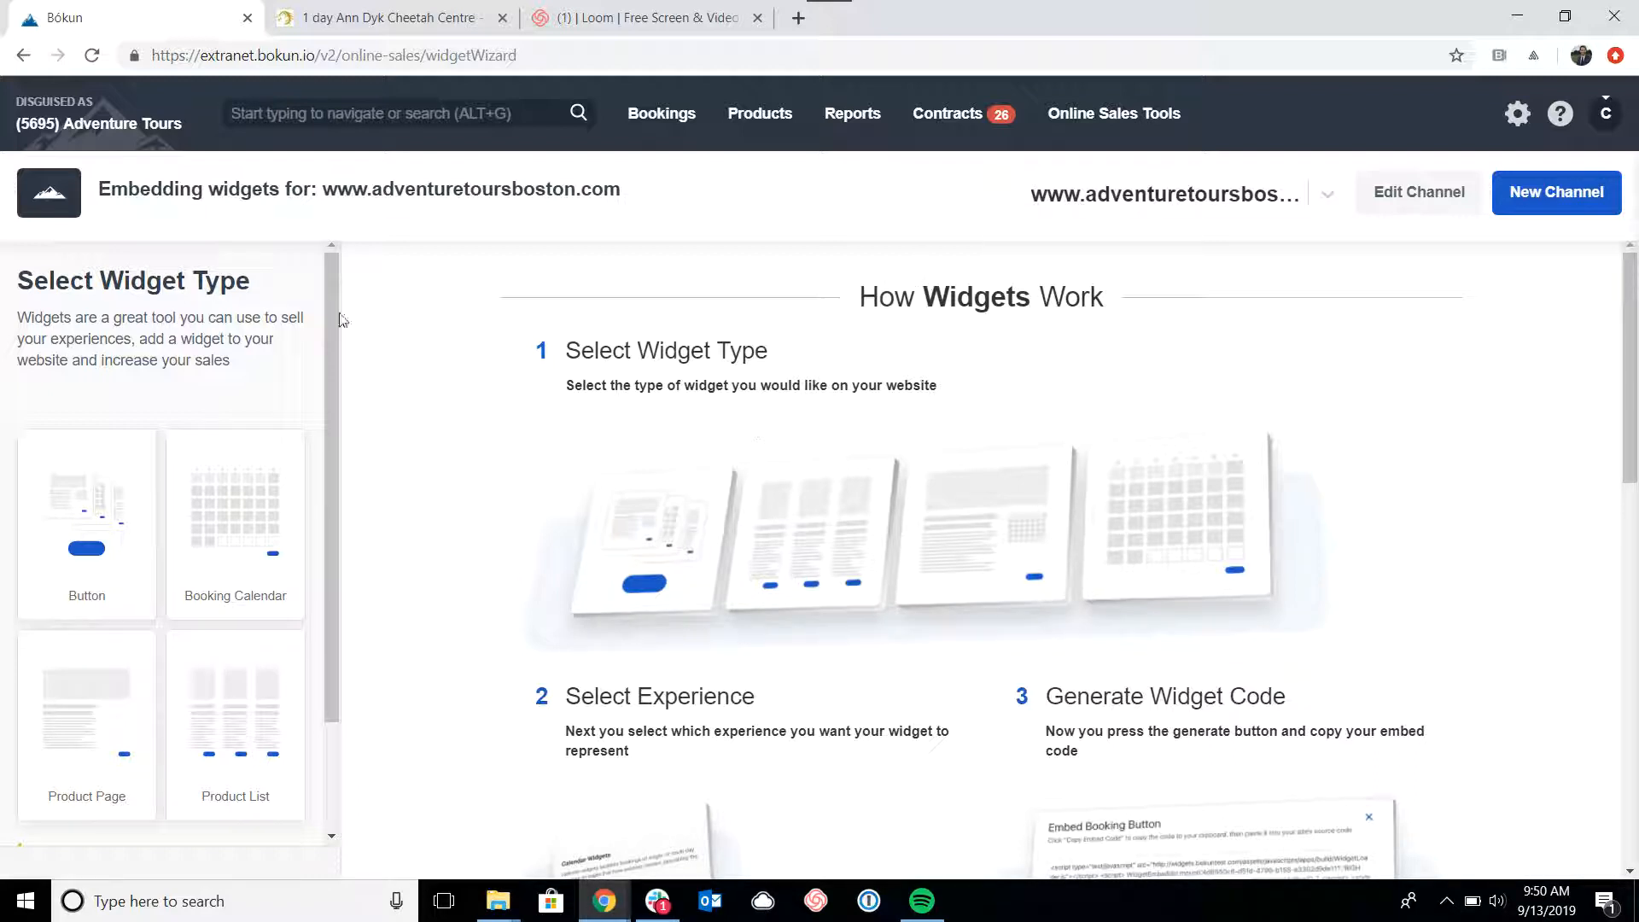
pyautogui.moveTo(116, 480)
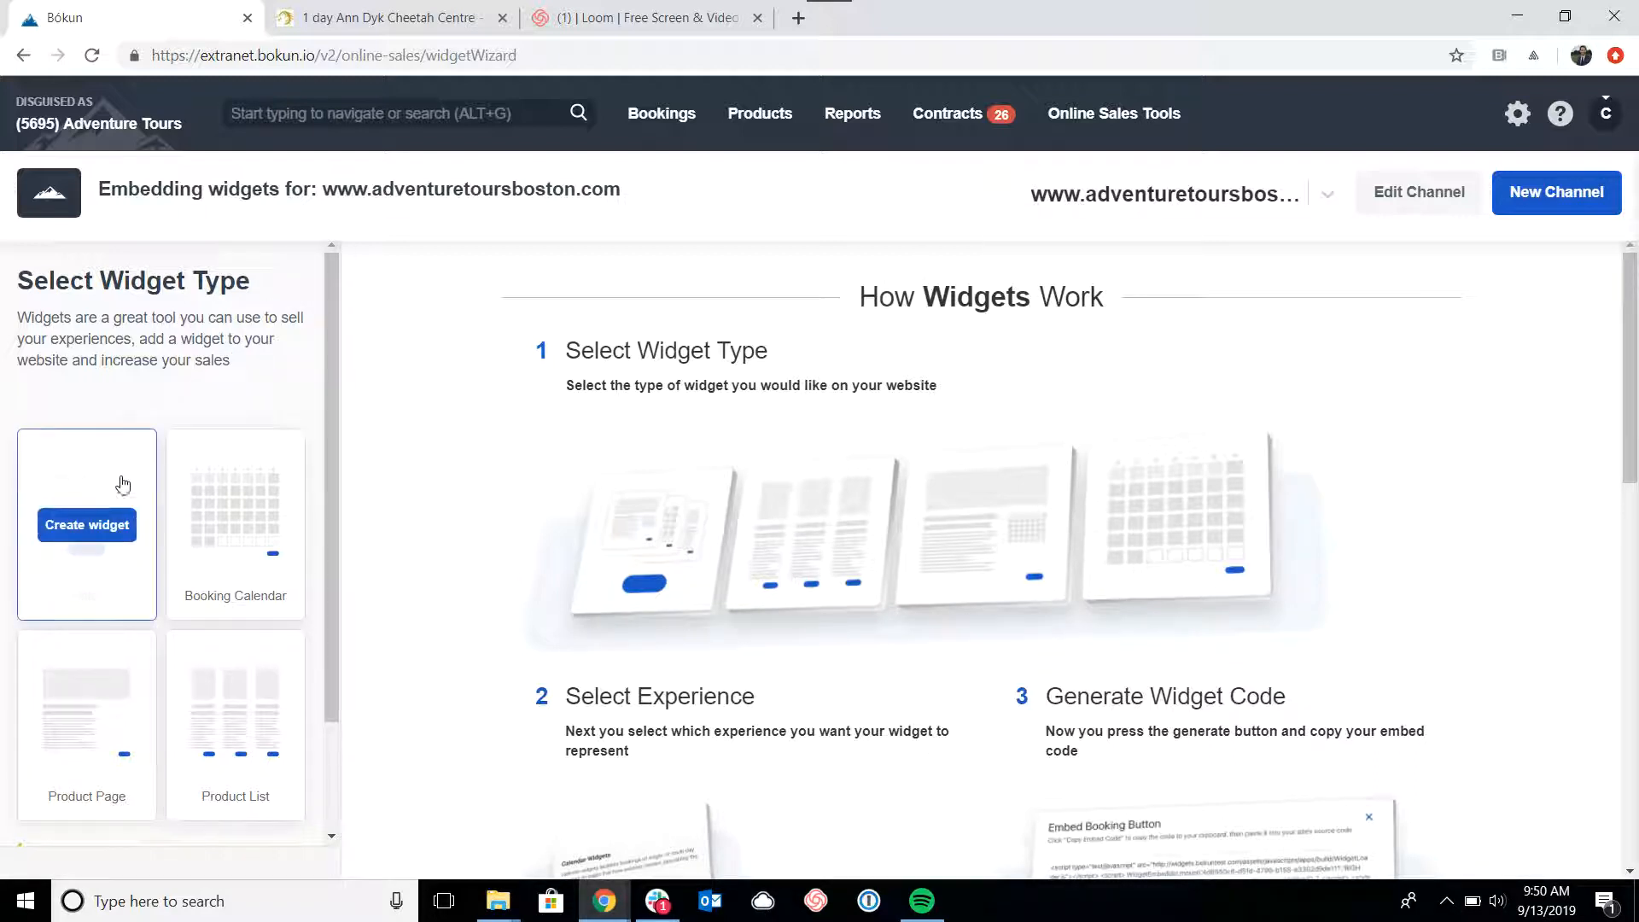
pyautogui.click(103, 527)
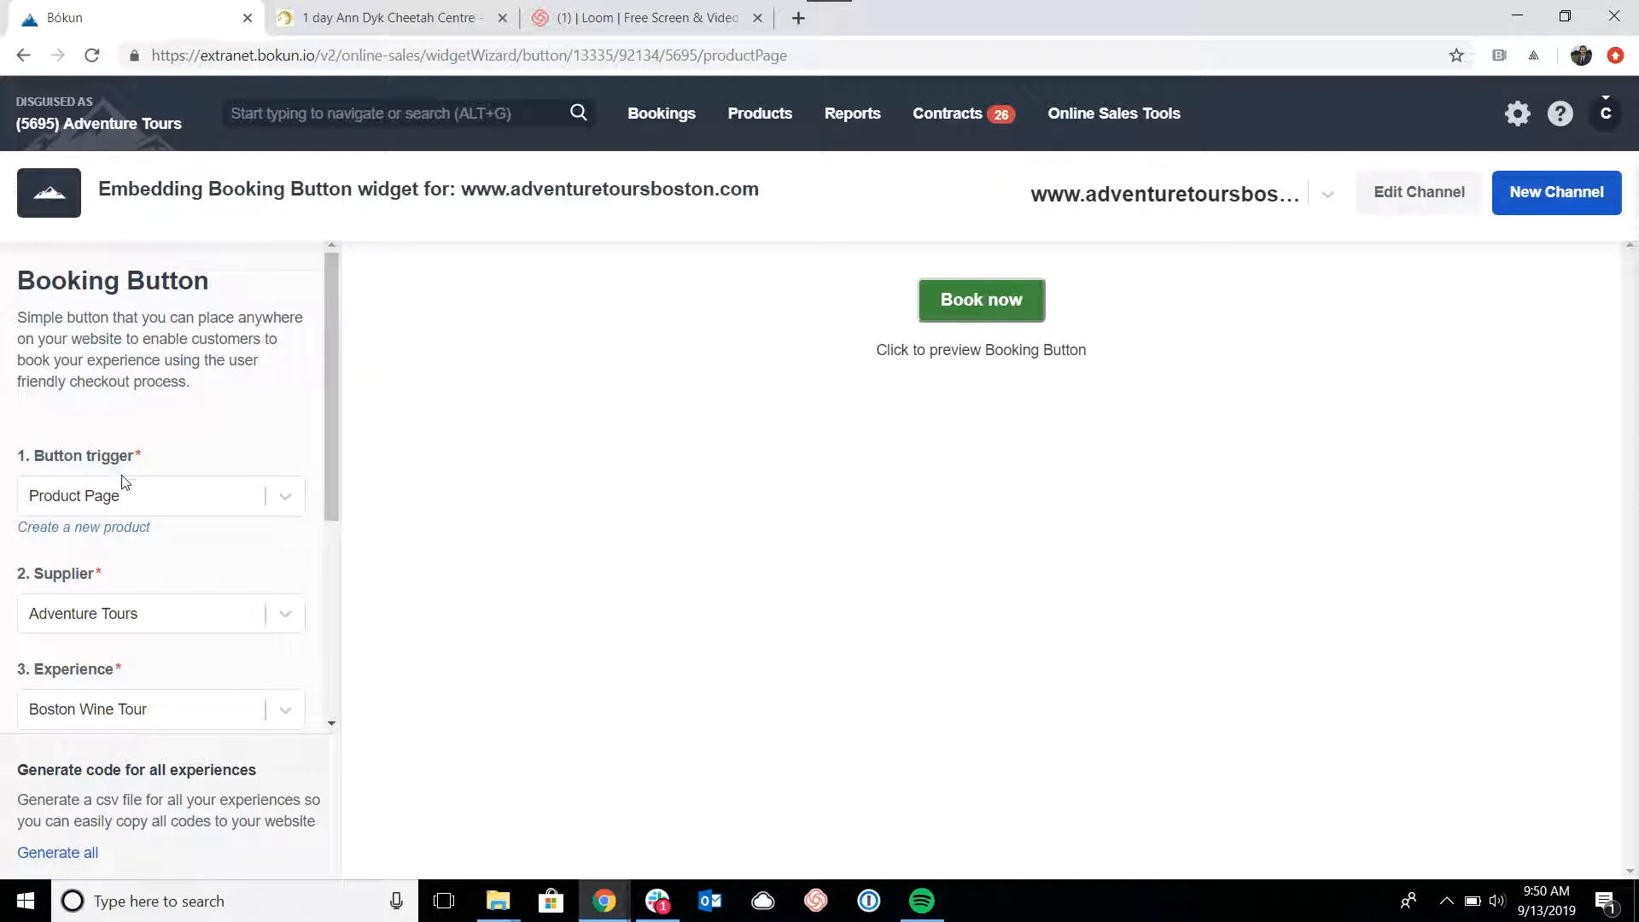
# Review the booking button's trigger and experience choices, and expand its appearance settings.
pyautogui.click(141, 501)
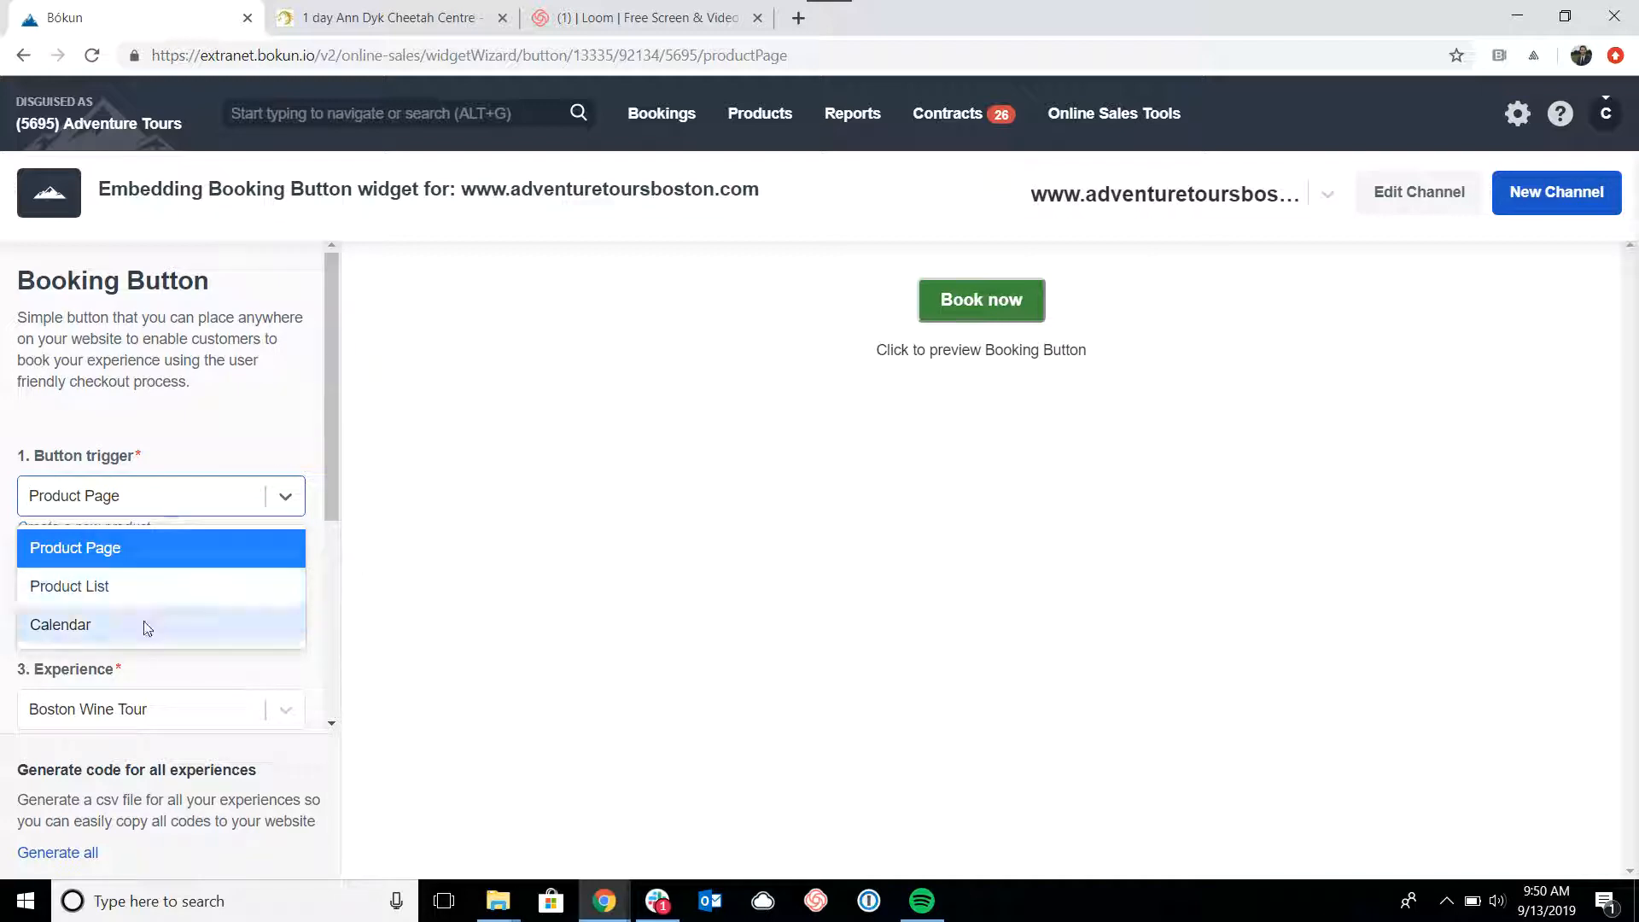
pyautogui.click(217, 456)
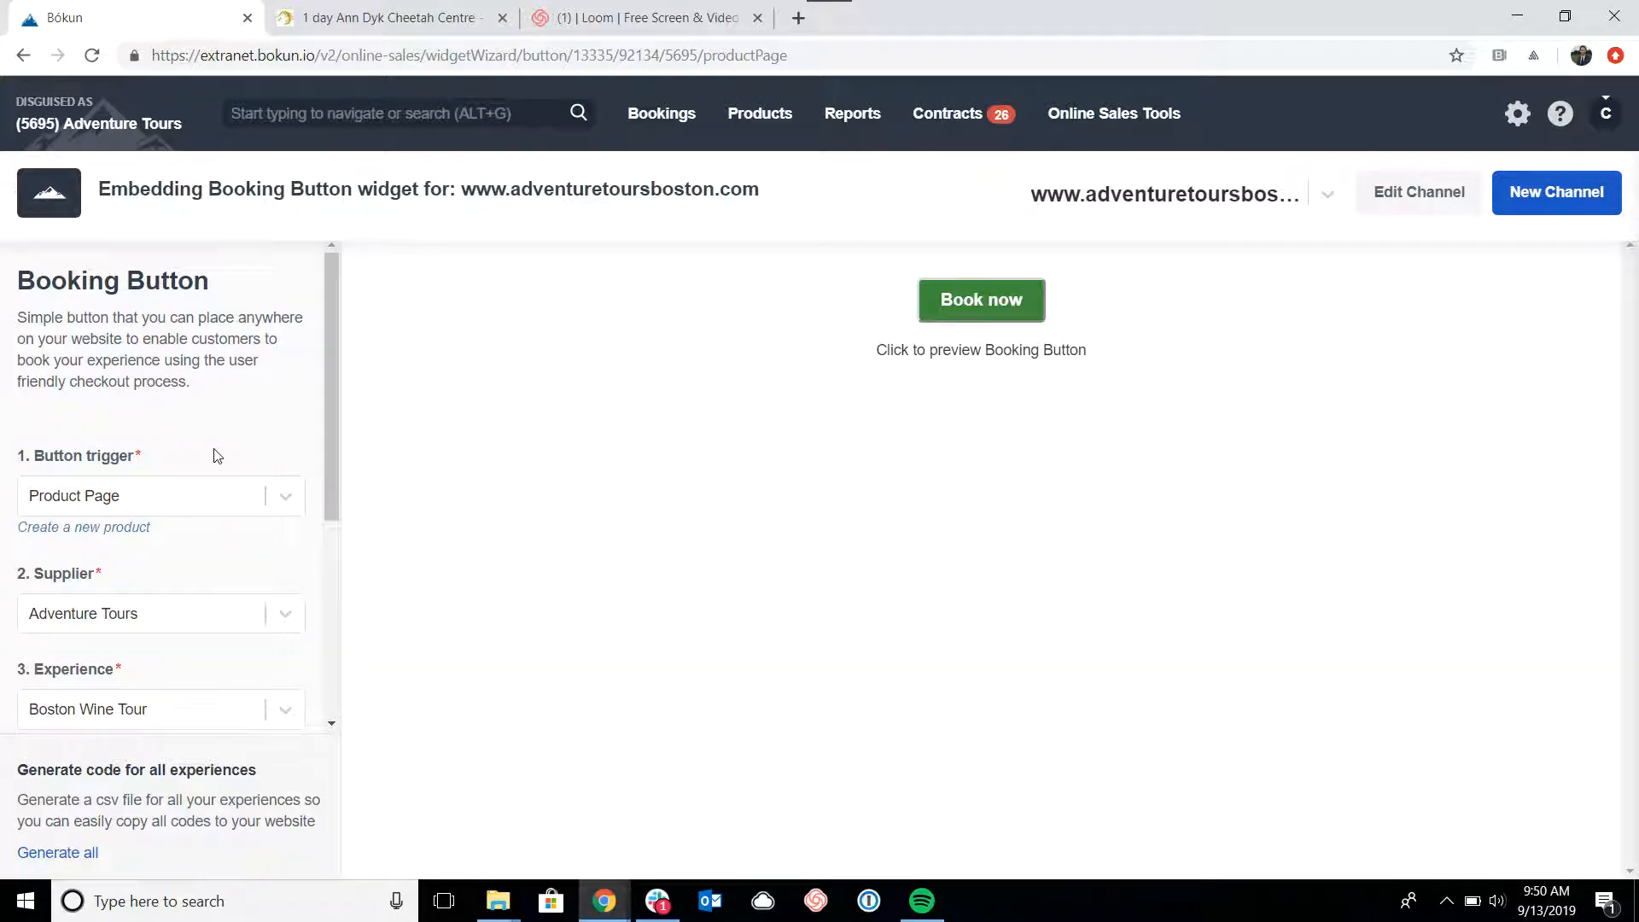
pyautogui.scroll(-1, 217, 456)
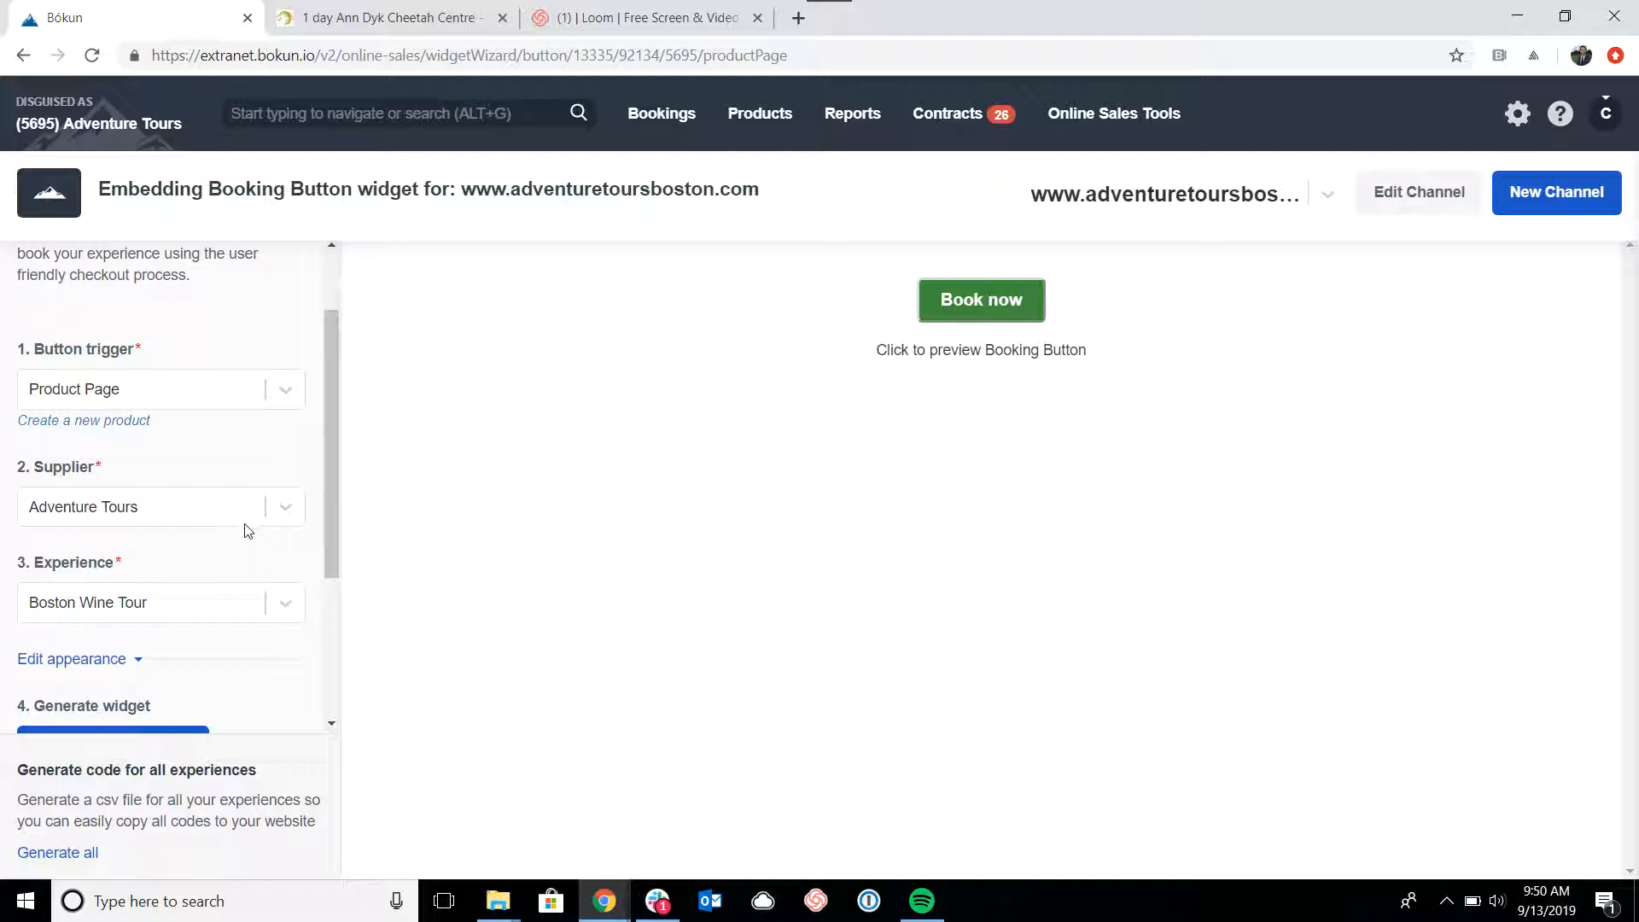
pyautogui.scroll(-1, 109, 532)
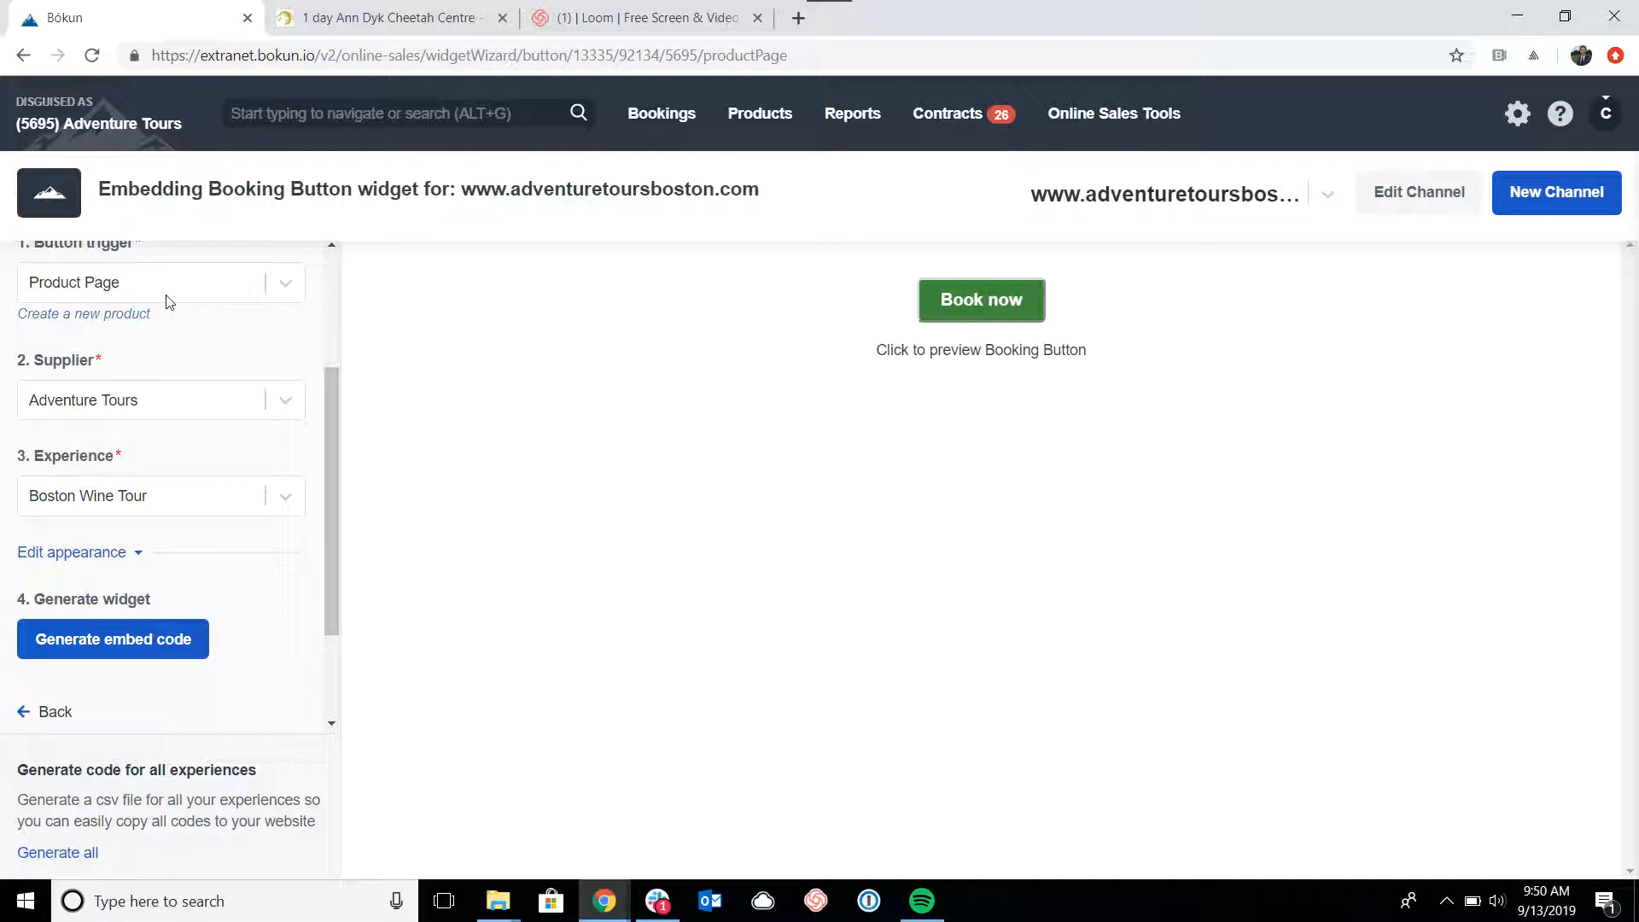
pyautogui.click(197, 512)
pyautogui.click(185, 663)
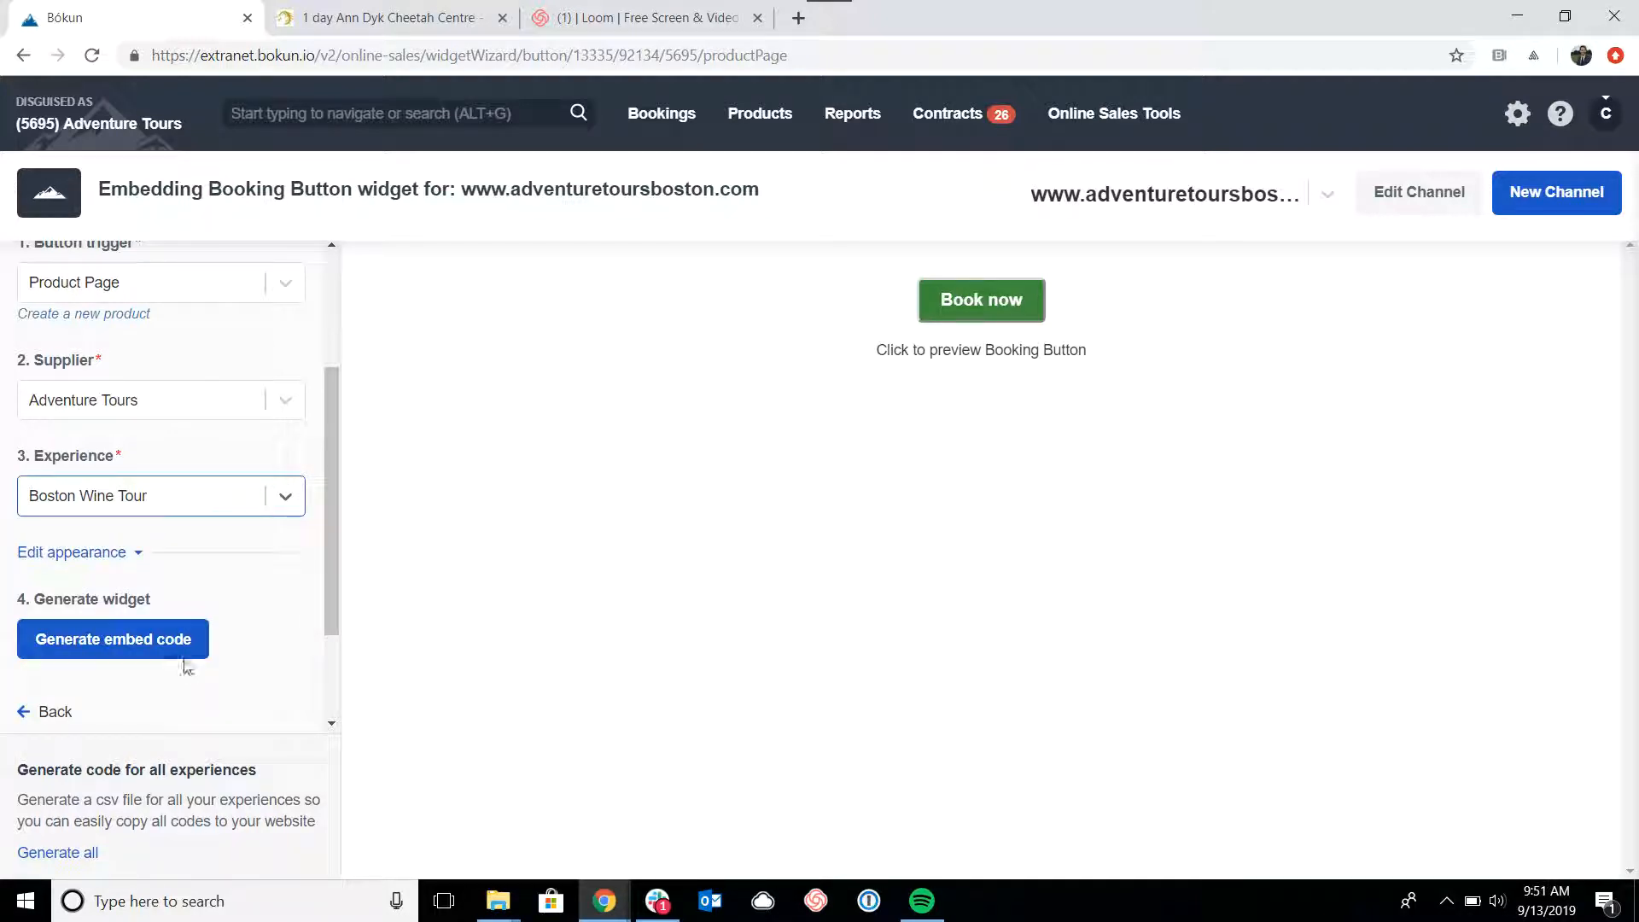
pyautogui.scroll(-2, 256, 567)
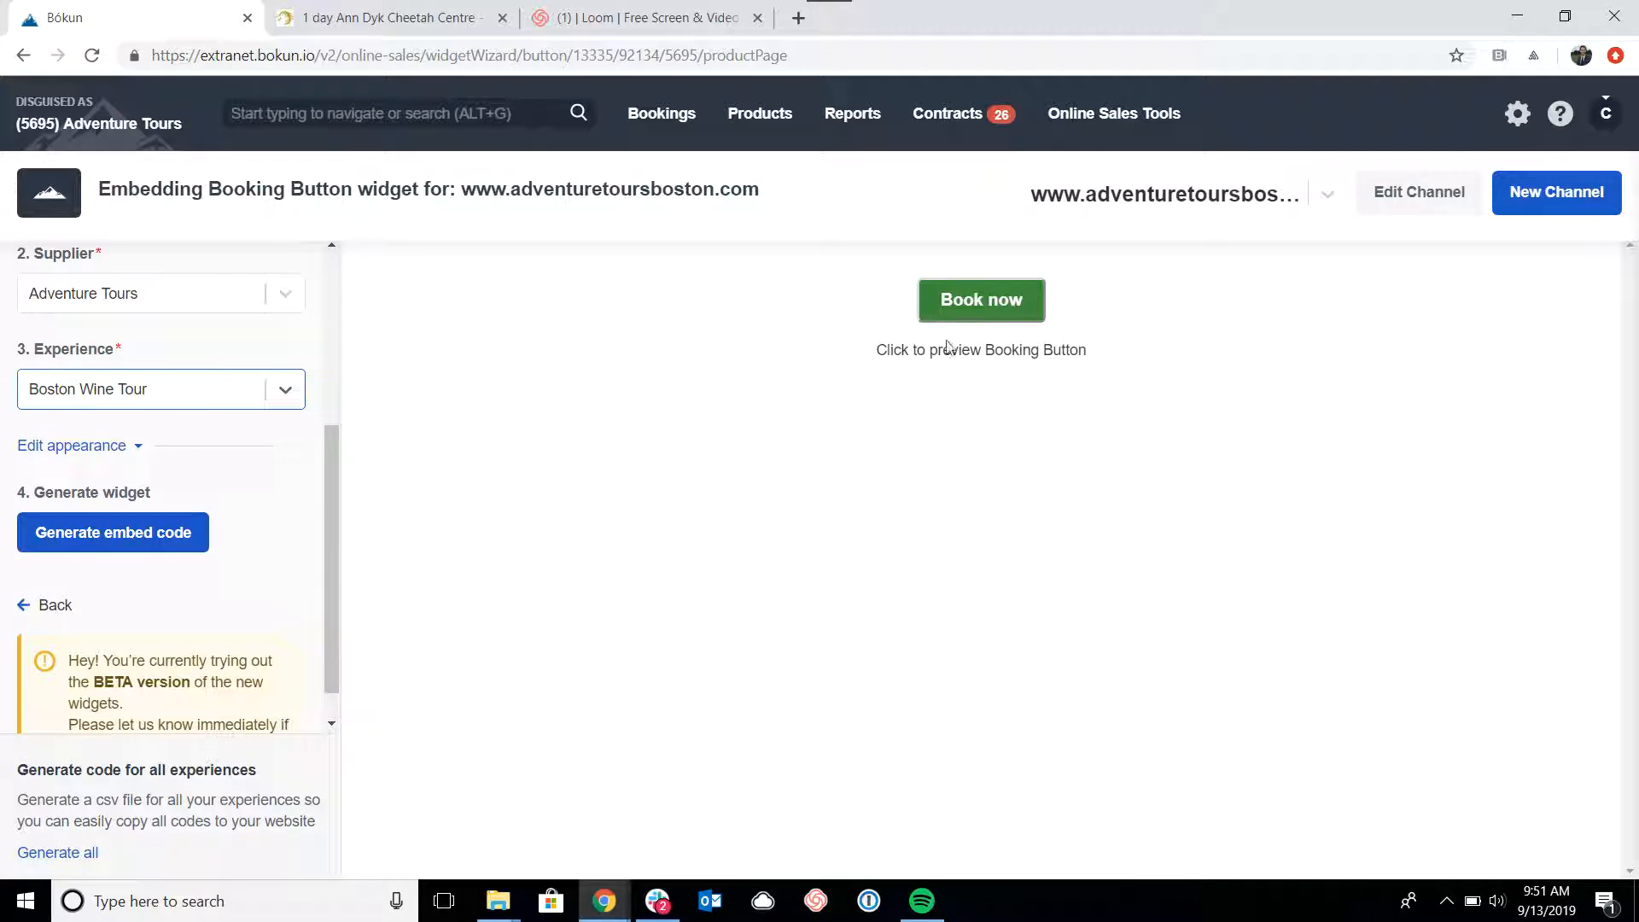
pyautogui.click(94, 447)
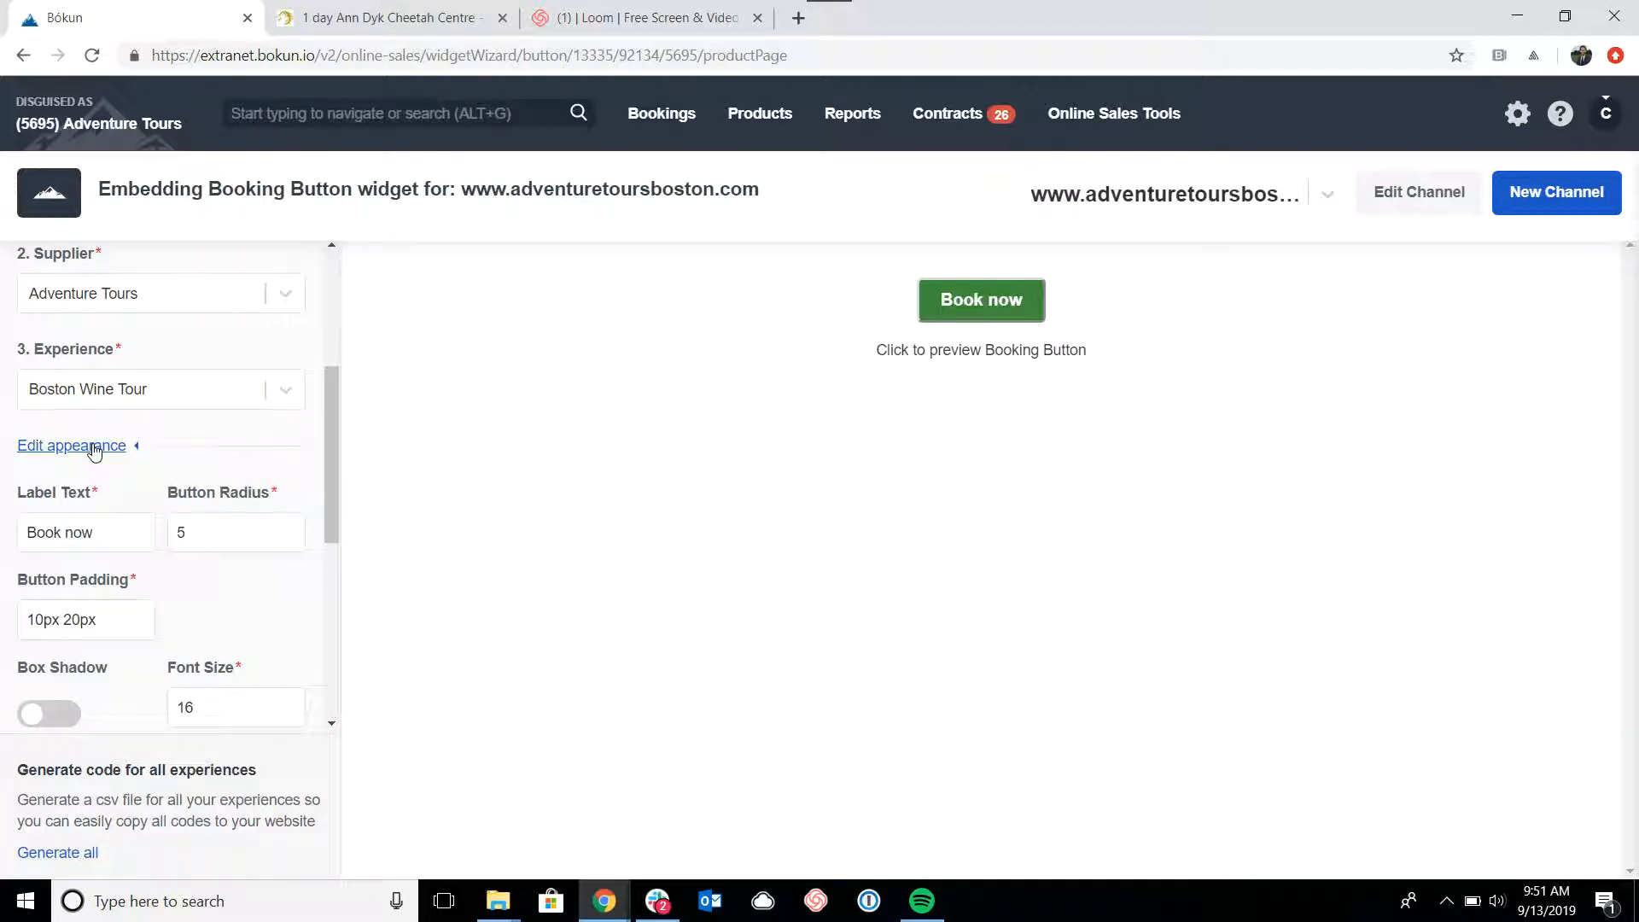
# Set the booking button's label text to "Reserve your tour".
pyautogui.tripleClick(102, 532)
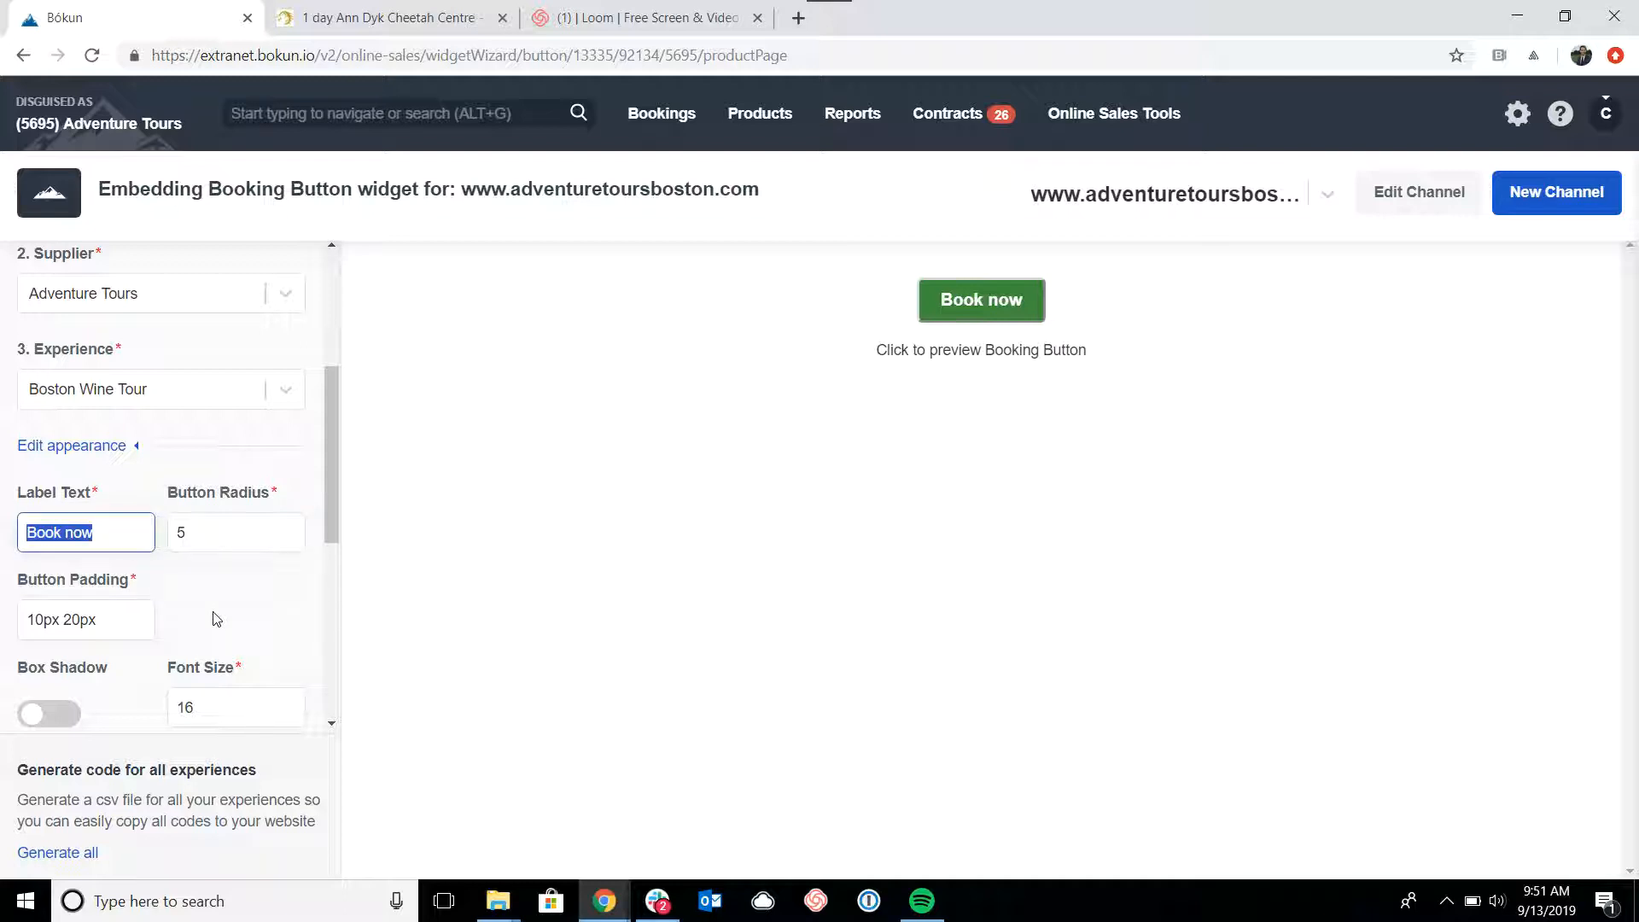
pyautogui.write('R')
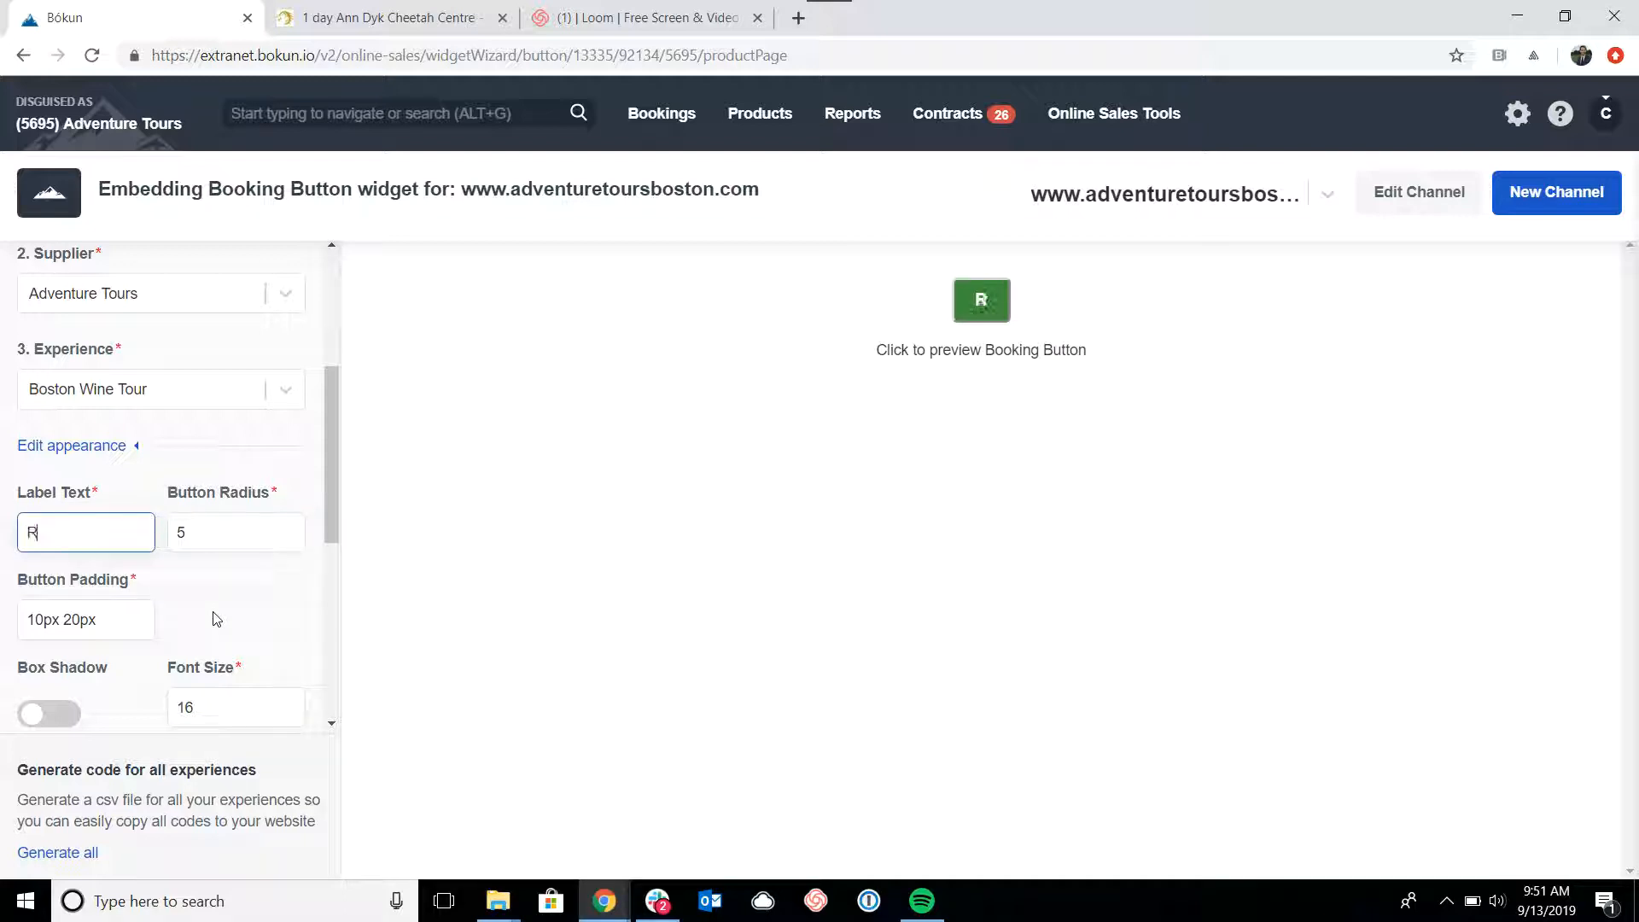
pyautogui.write('eserve')
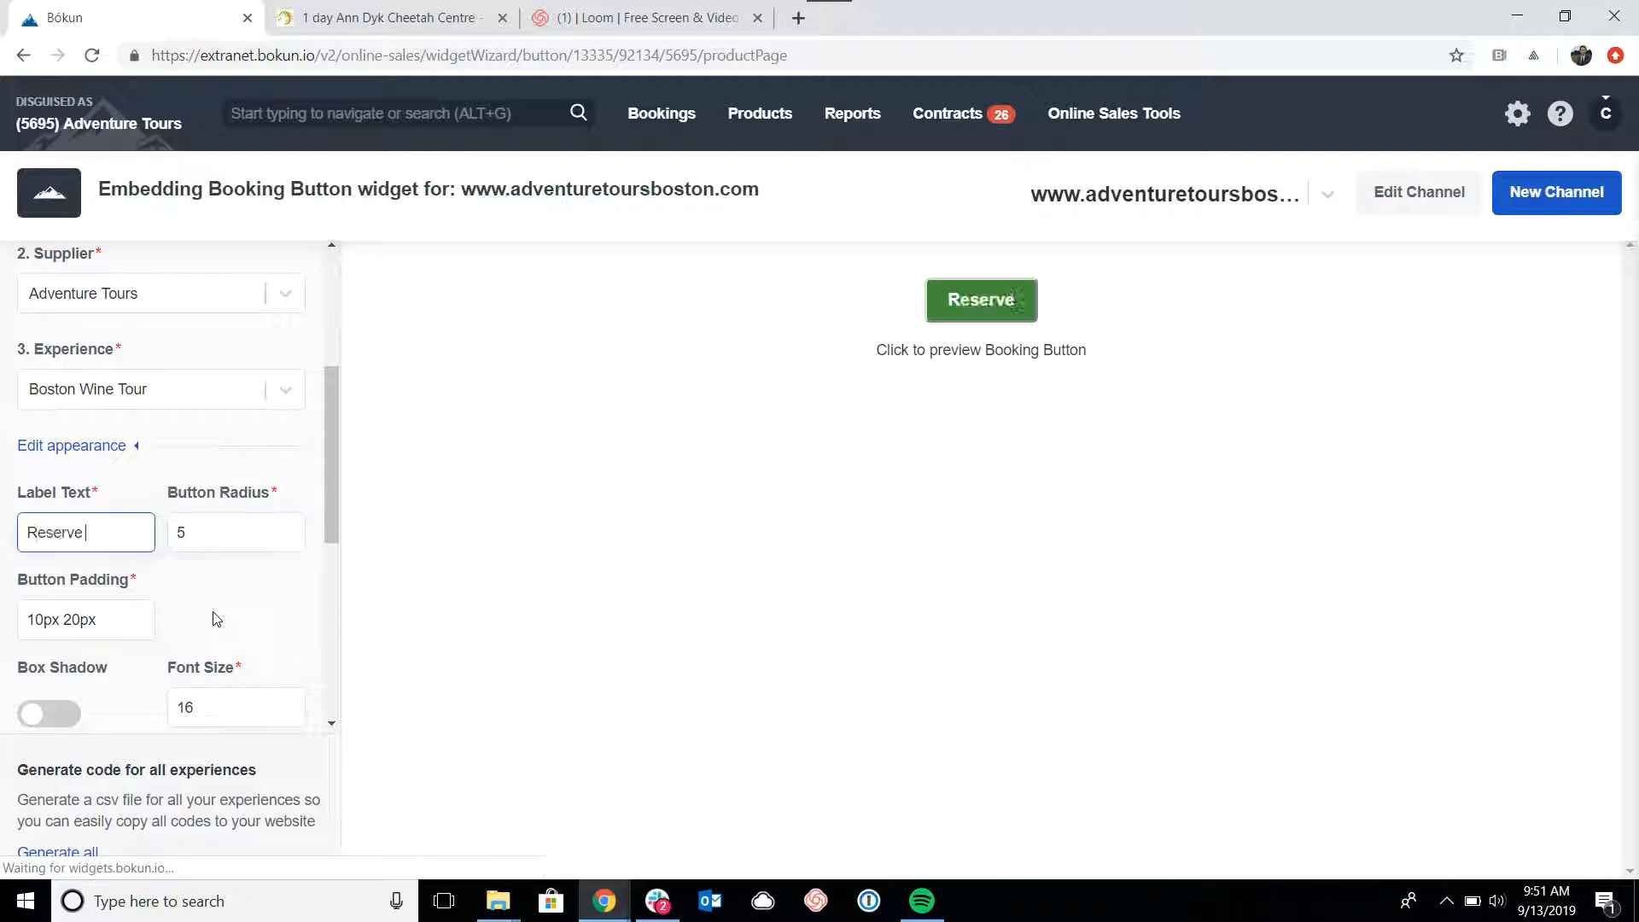
pyautogui.write(' your tour')
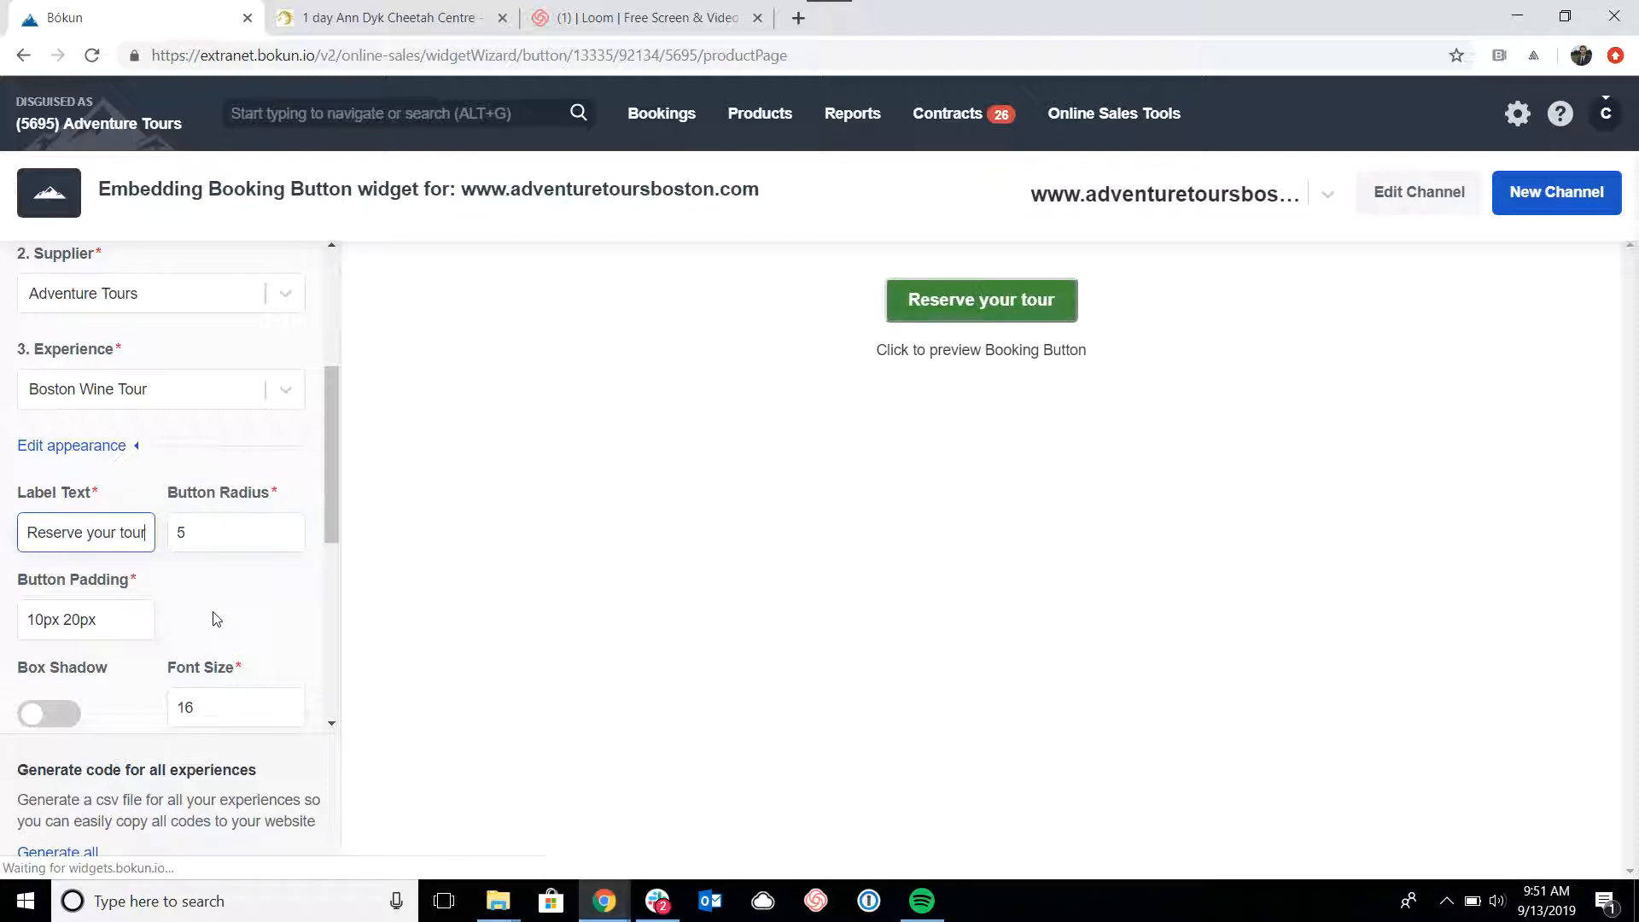
# Replace the booking button's label text with "View all tours".
pyautogui.press('BackSpace')
pyautogui.press('BackSpace')
pyautogui.press('BackSpace')
pyautogui.press('BackSpace')
pyautogui.press('BackSpace')
pyautogui.press('BackSpace')
pyautogui.press('BackSpace')
pyautogui.press('BackSpace')
pyautogui.press('BackSpace')
pyautogui.press('BackSpace')
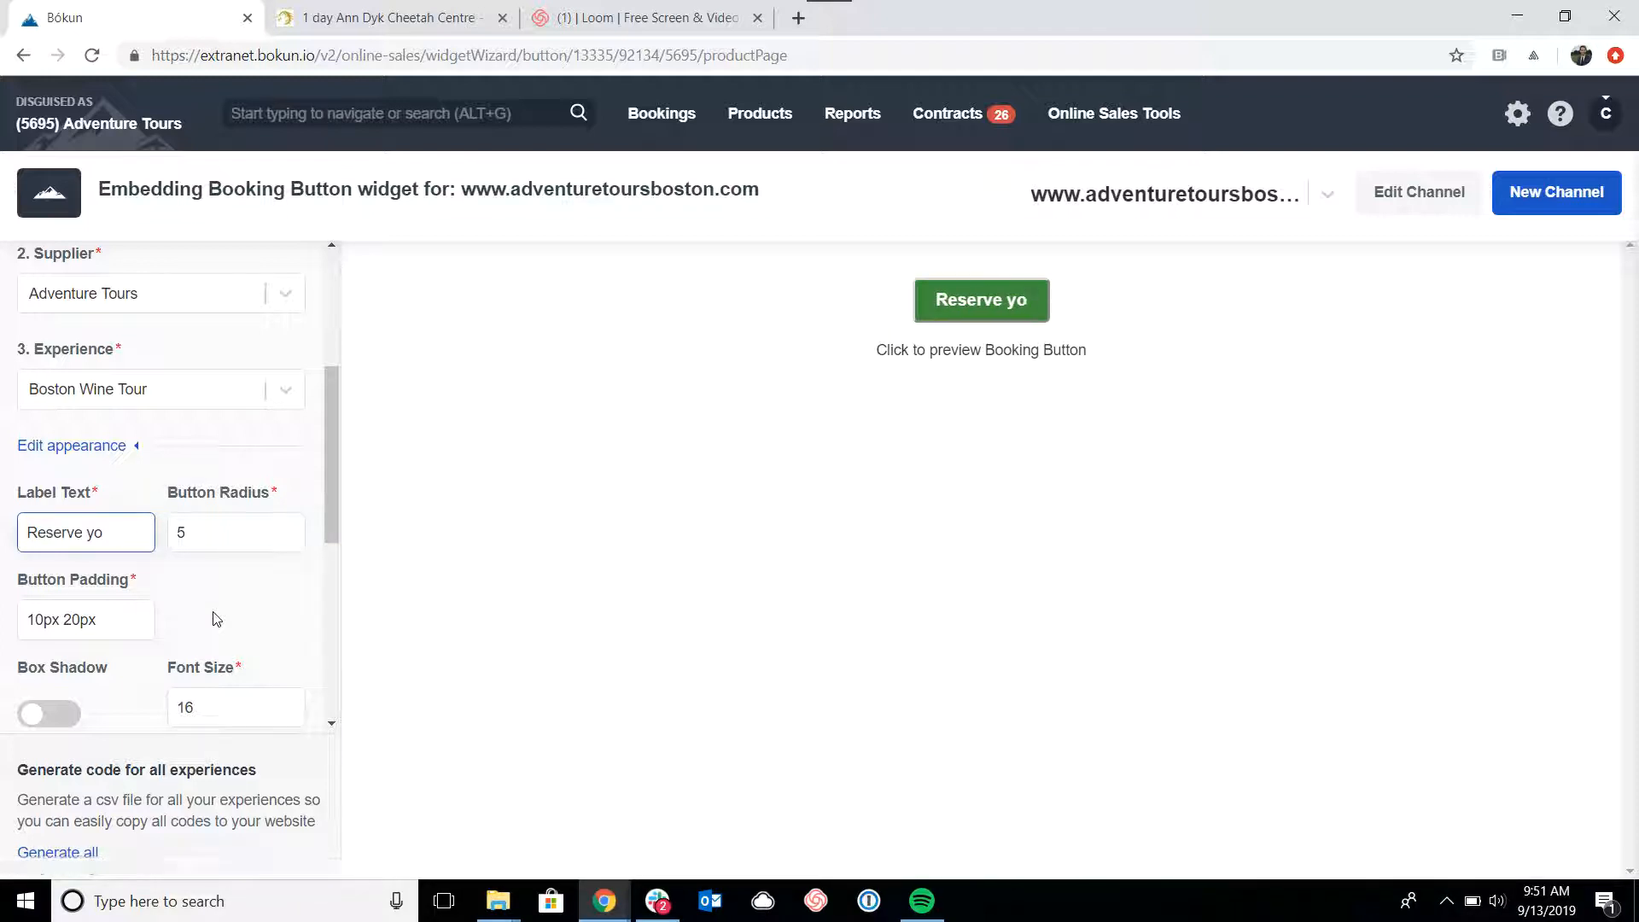
pyautogui.press('BackSpace')
pyautogui.press('BackSpace')
pyautogui.press('BackSpace')
pyautogui.press('BackSpace')
pyautogui.press('BackSpace')
pyautogui.press('BackSpace')
pyautogui.press('BackSpace')
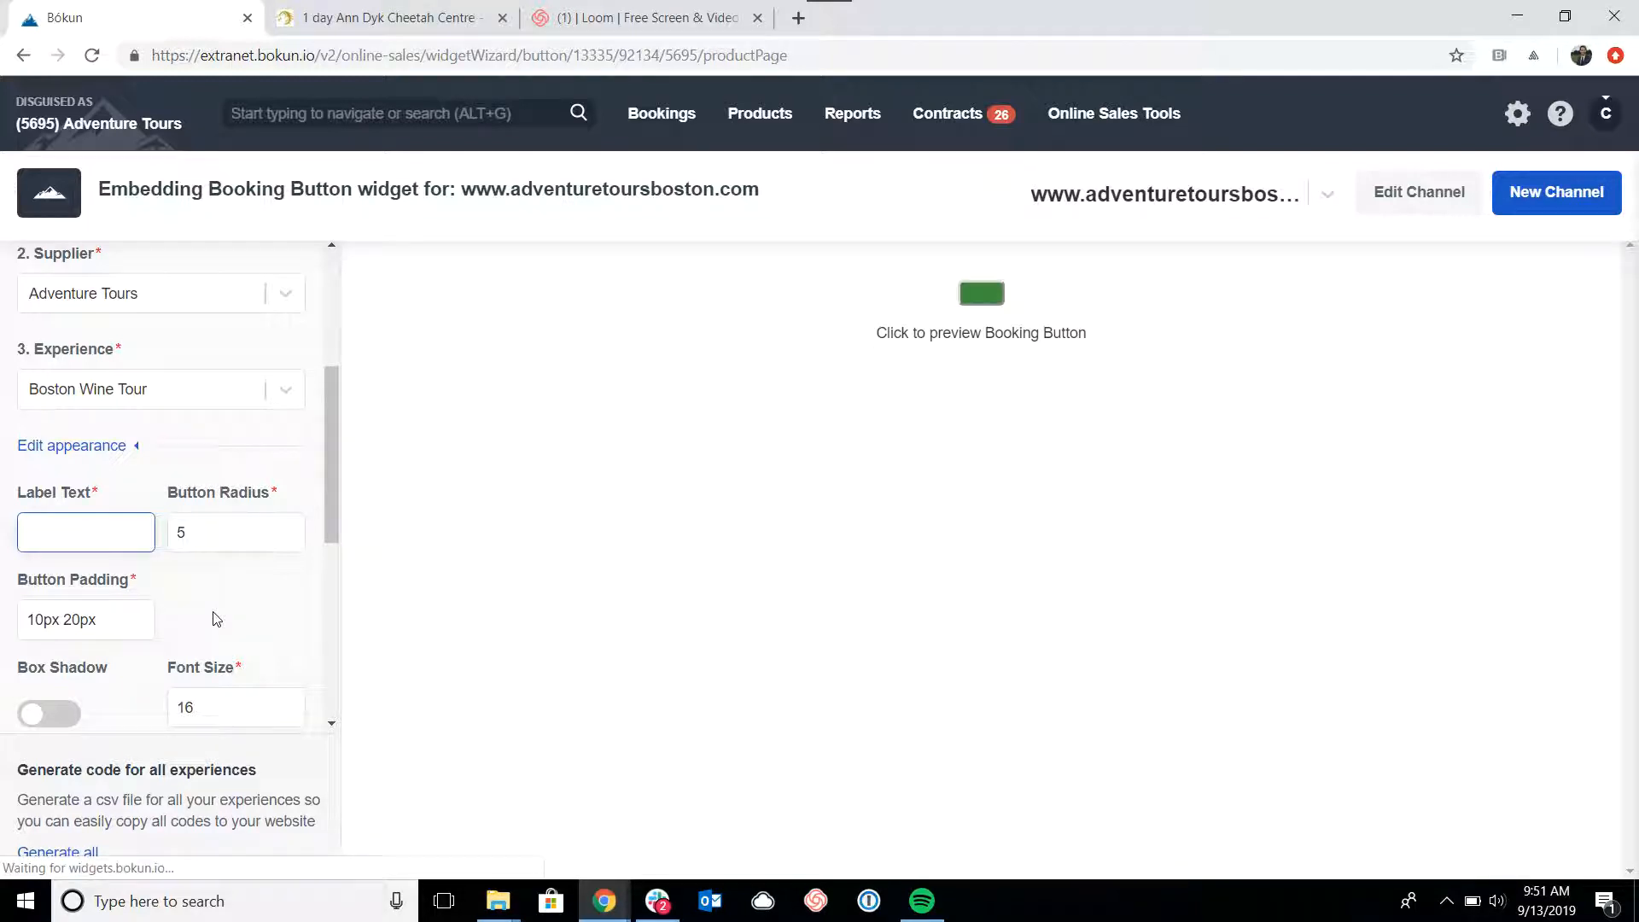
pyautogui.write('View all ')
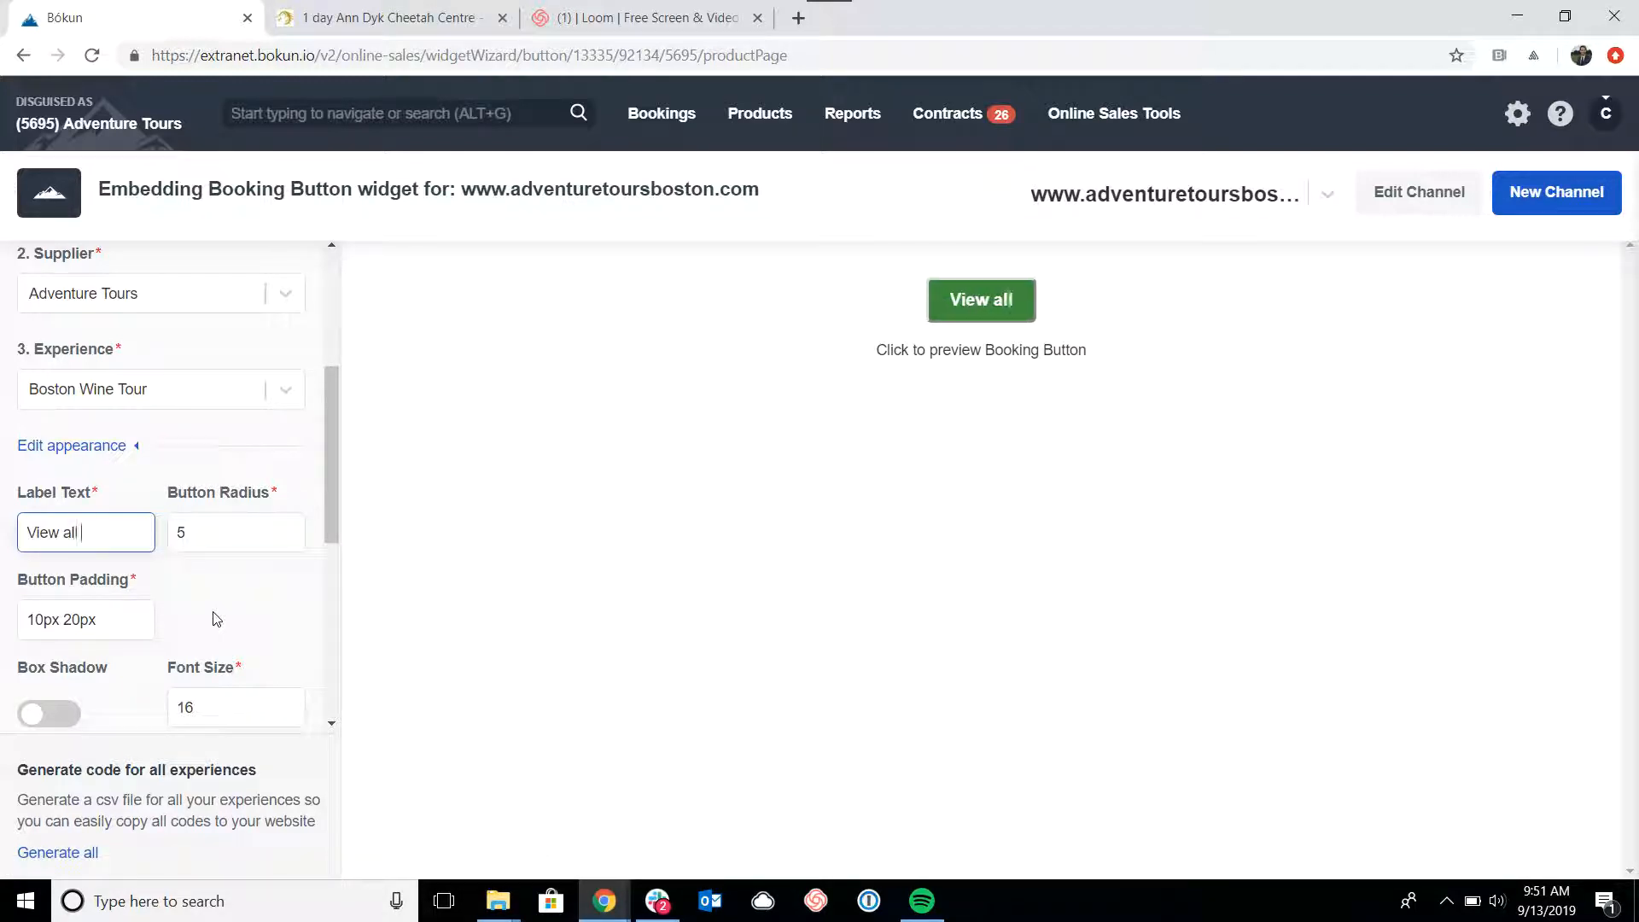
pyautogui.write('tours')
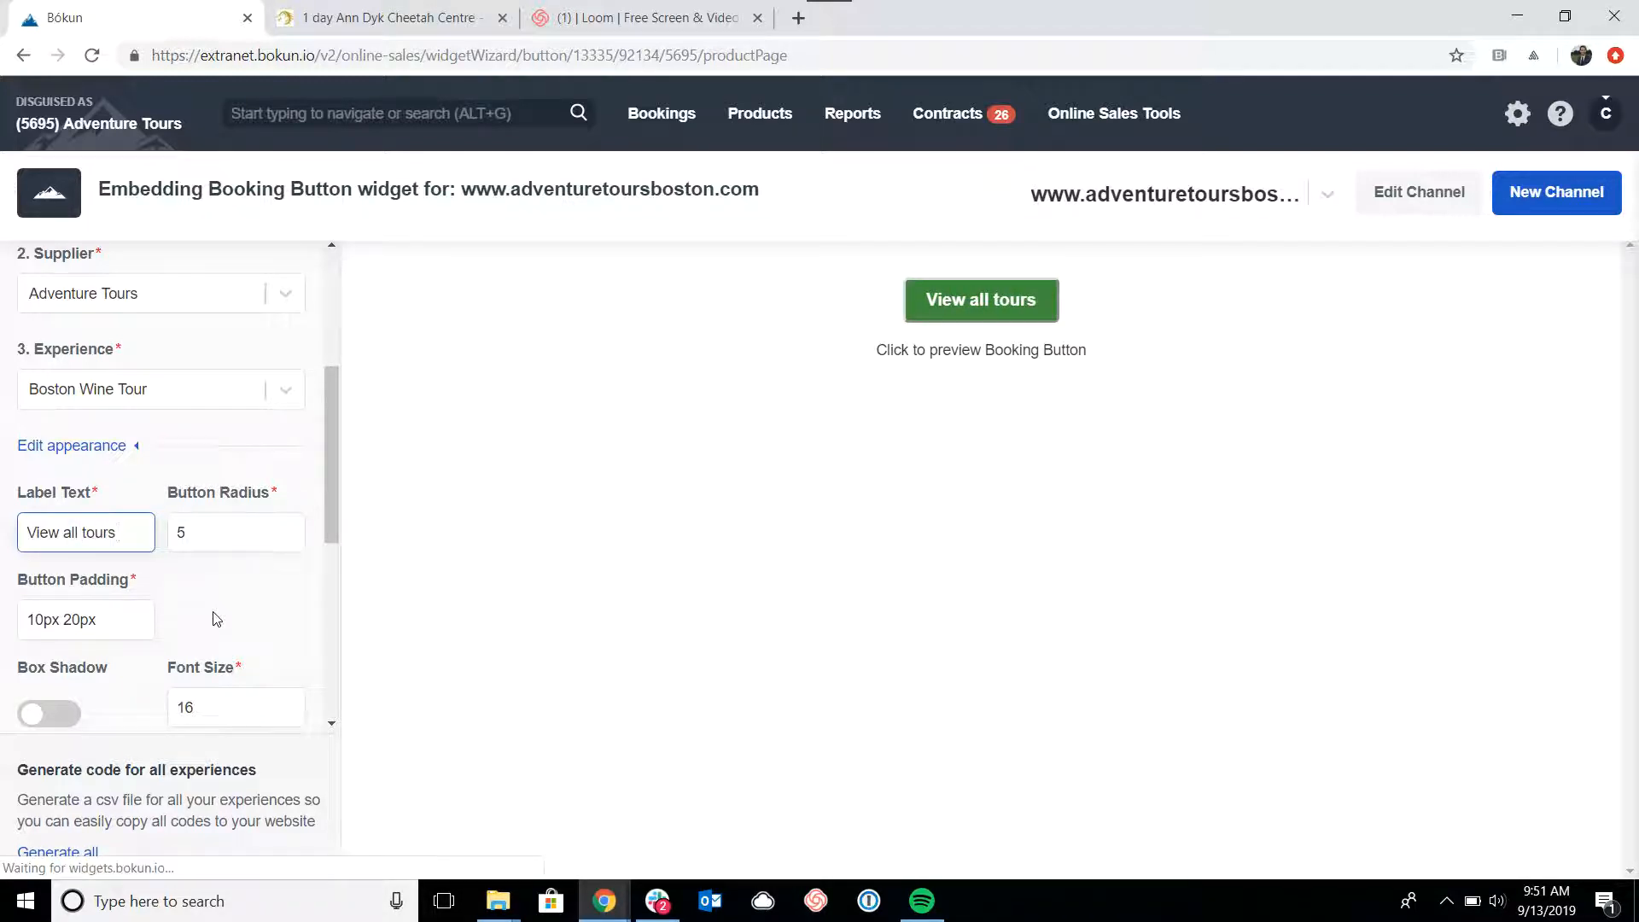
# Set the booking button's label text back to "Book now".
pyautogui.hotkey('ctrl', 'a')
pyautogui.press('BackSpace')
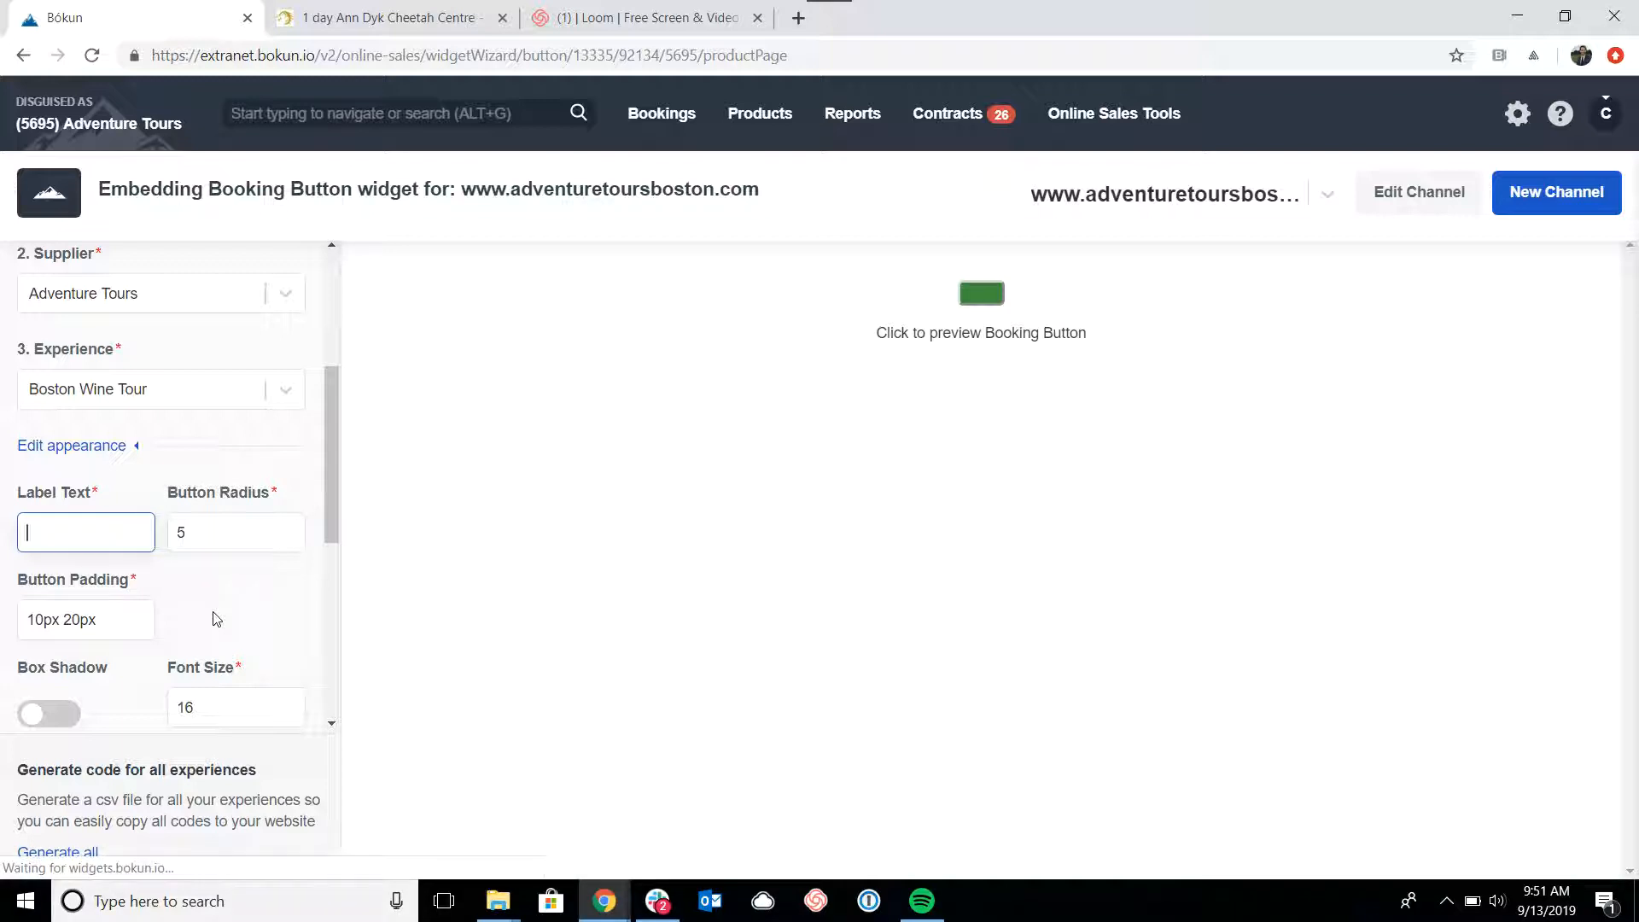
pyautogui.write('Book')
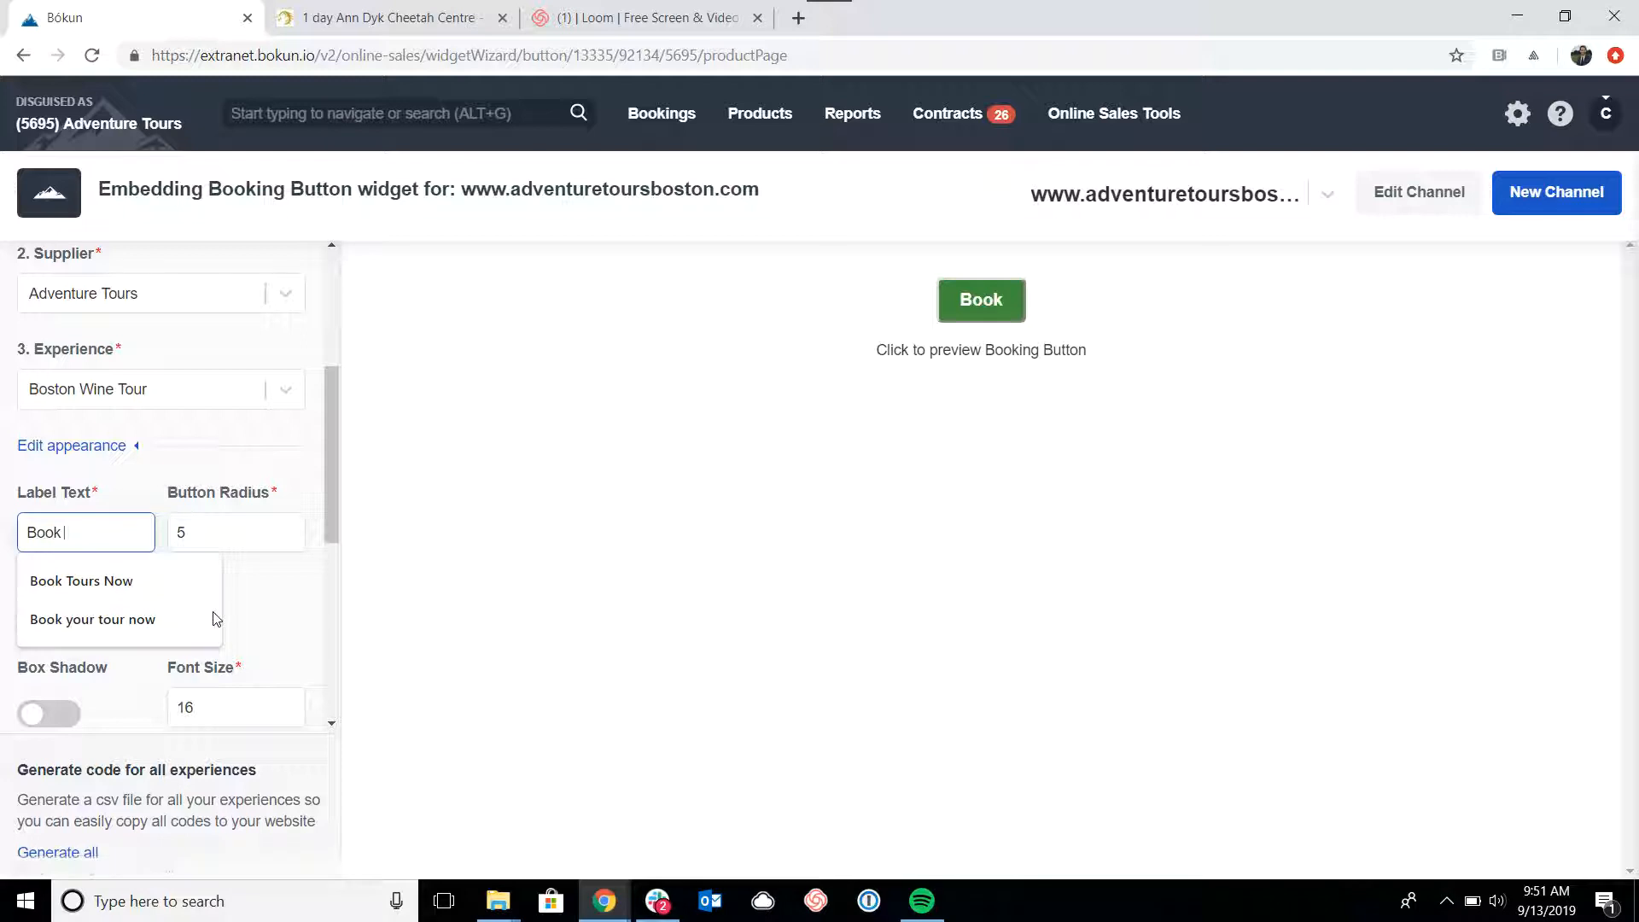
pyautogui.write(' now')
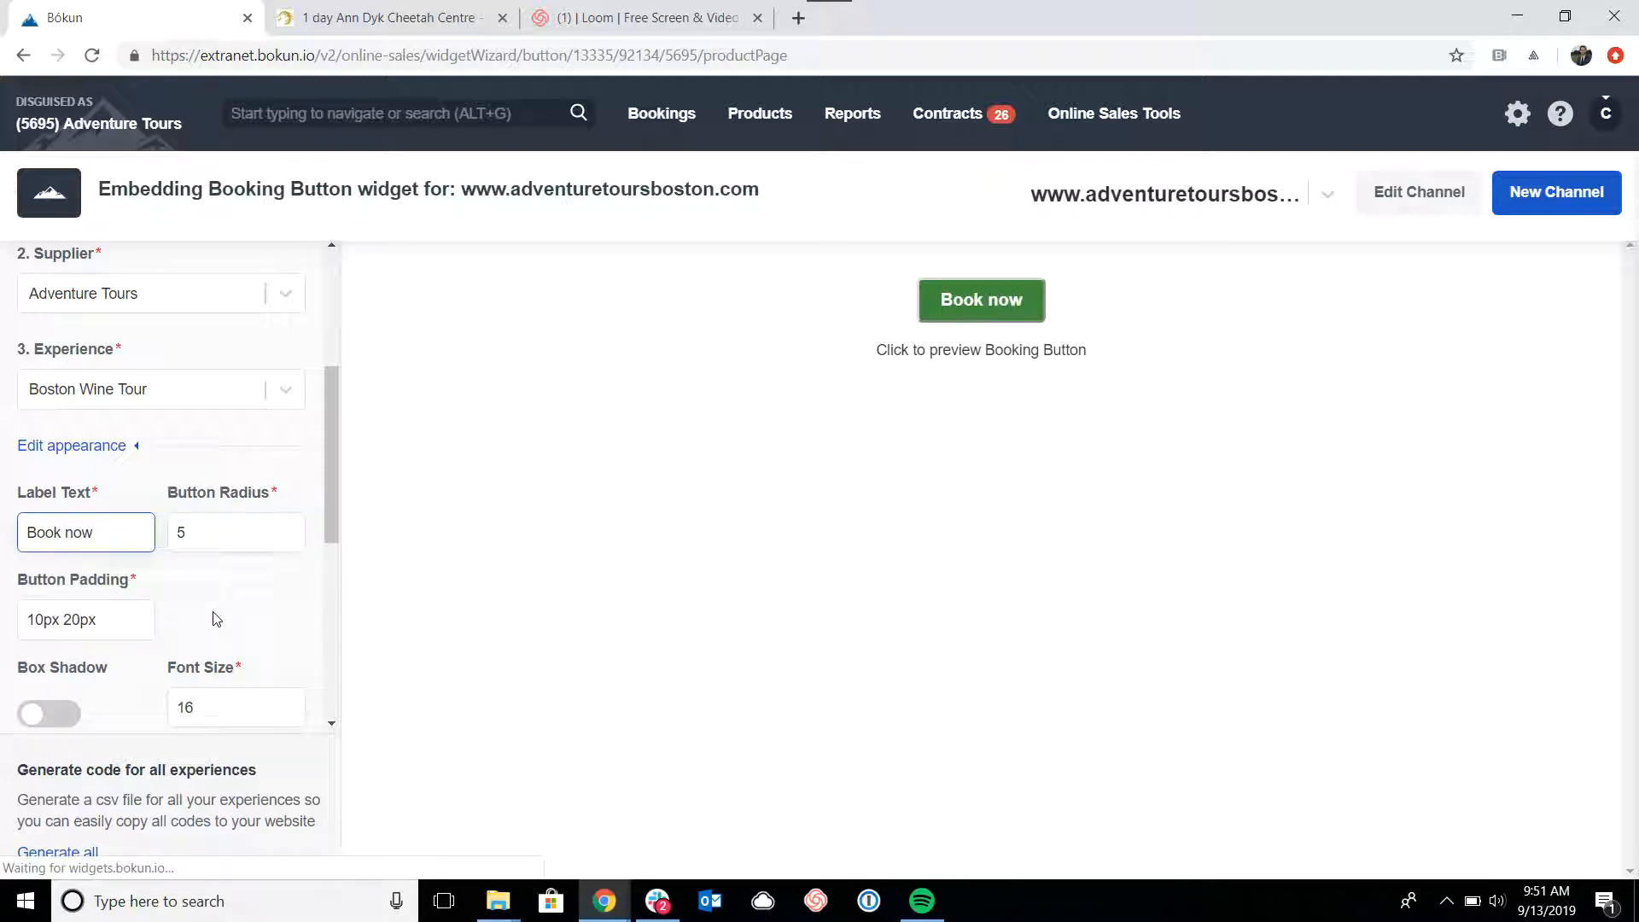
# Try button radius values of 0 and 30, and set the radius back to 5.
pyautogui.click(231, 546)
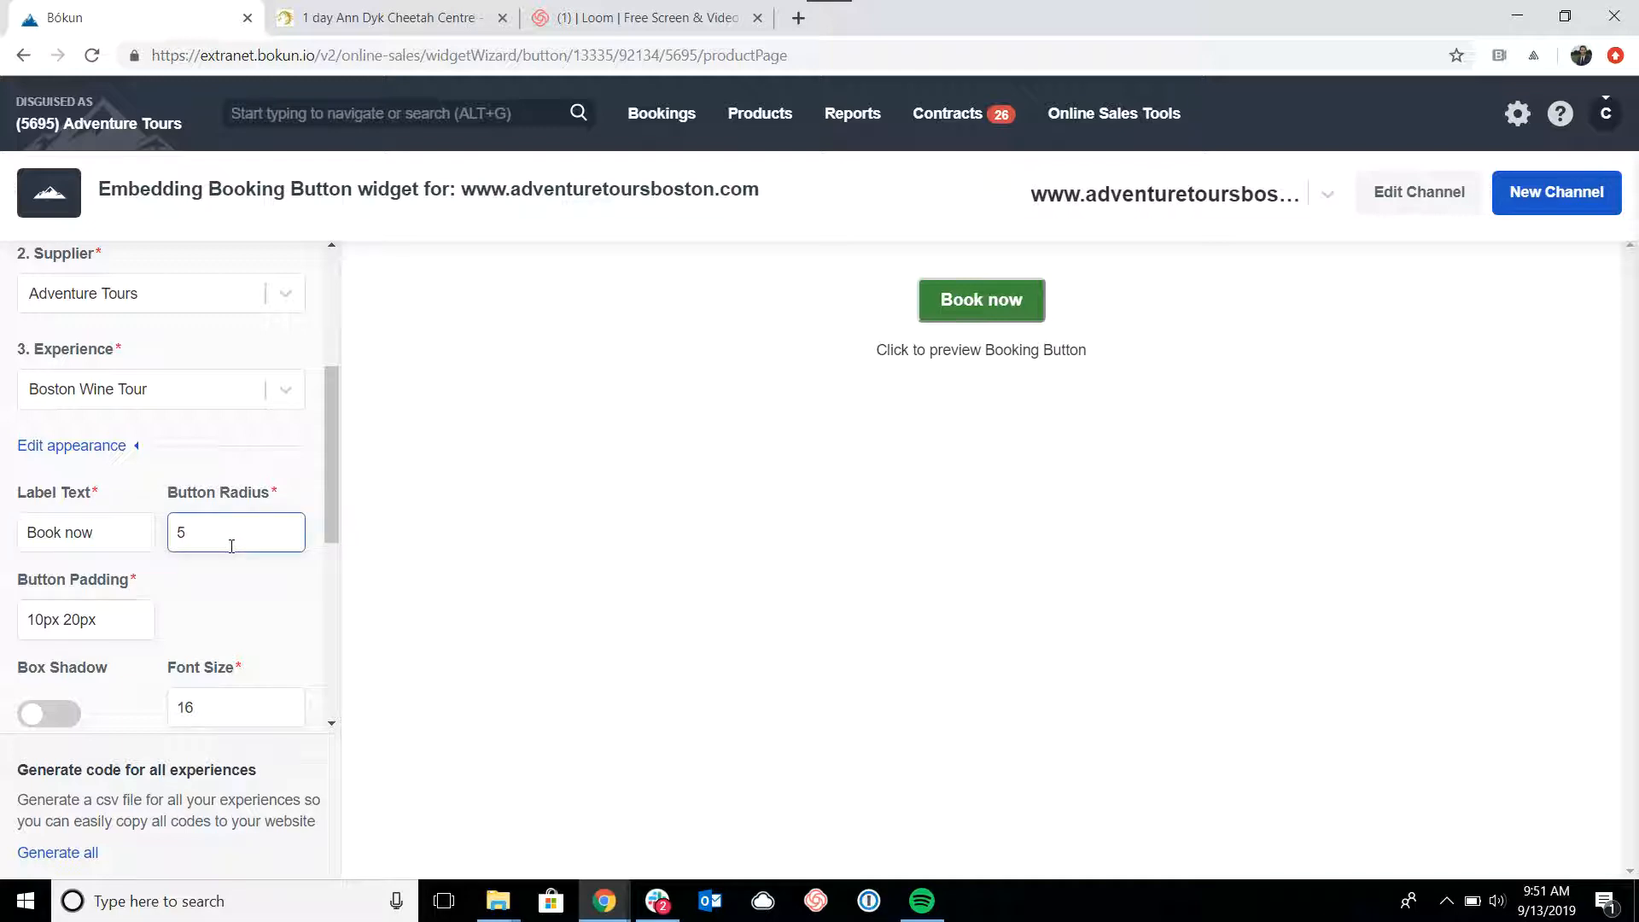
pyautogui.press('BackSpace')
pyautogui.write('0')
pyautogui.press('BackSpace')
pyautogui.write('30')
pyautogui.write('5')
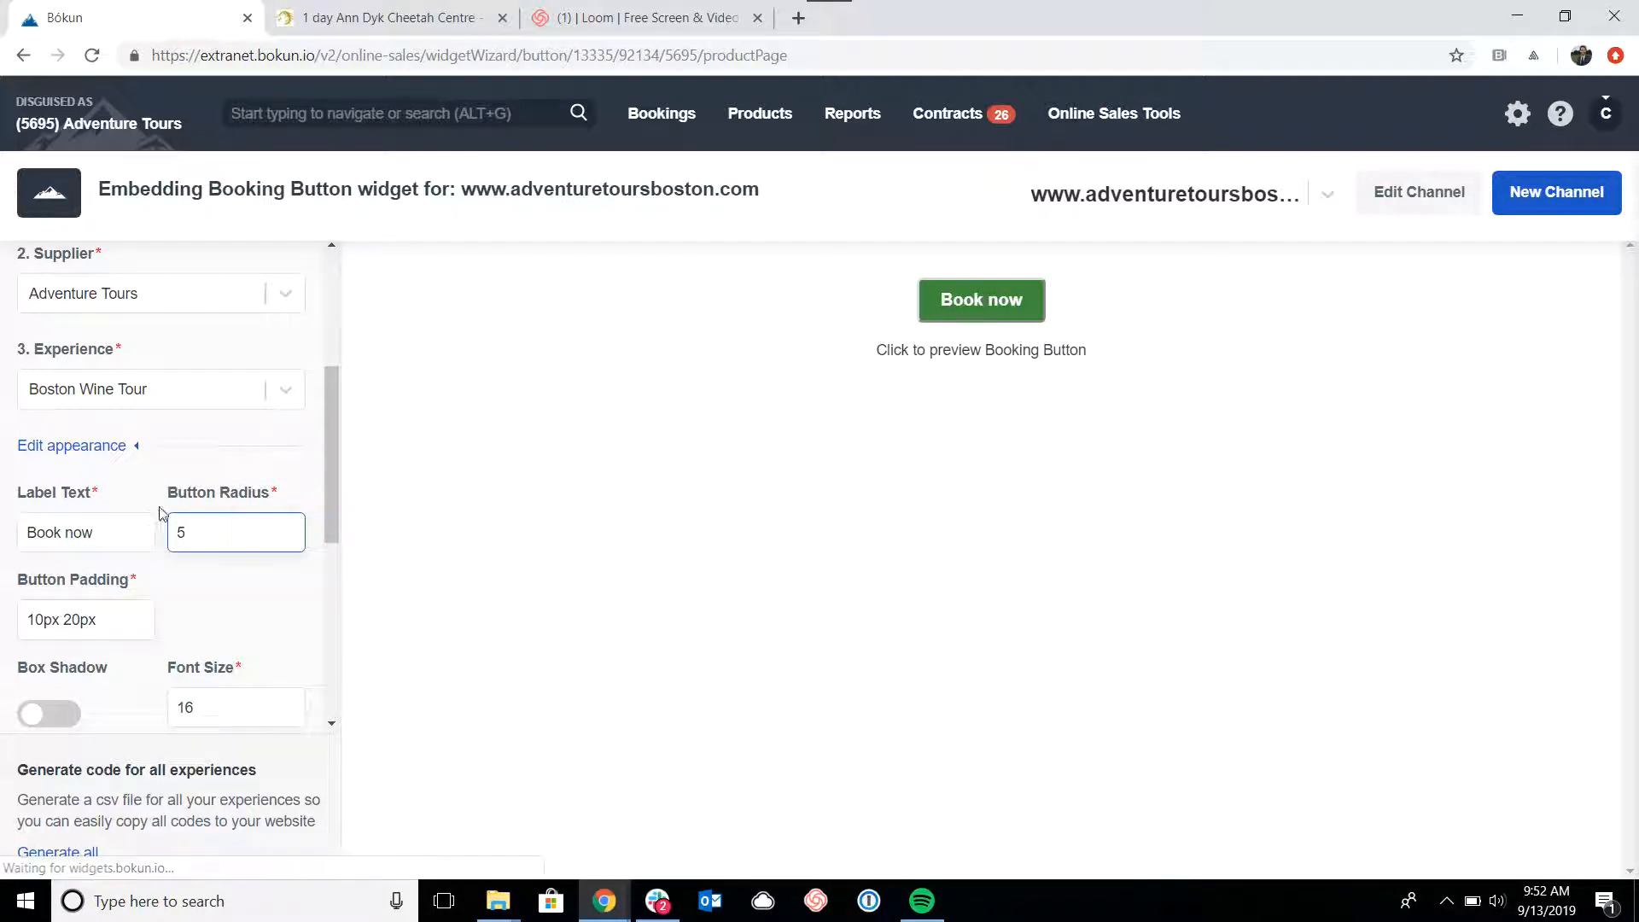
# Set the booking button's padding to 20px 40px.
pyautogui.scroll(-1, 237, 497)
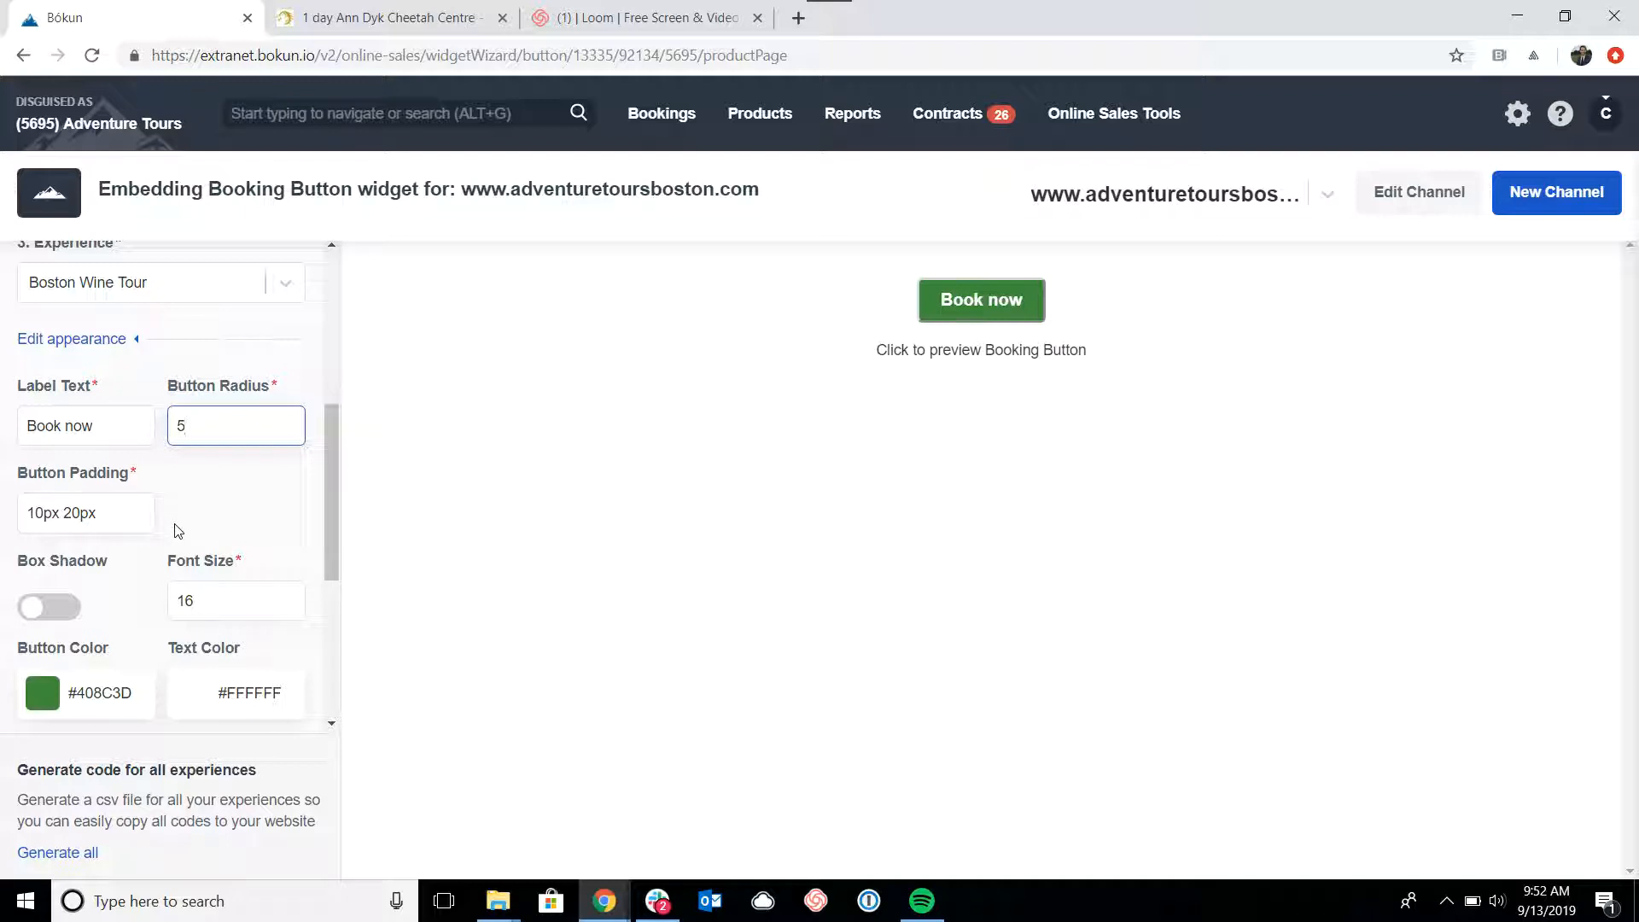
pyautogui.click(46, 513)
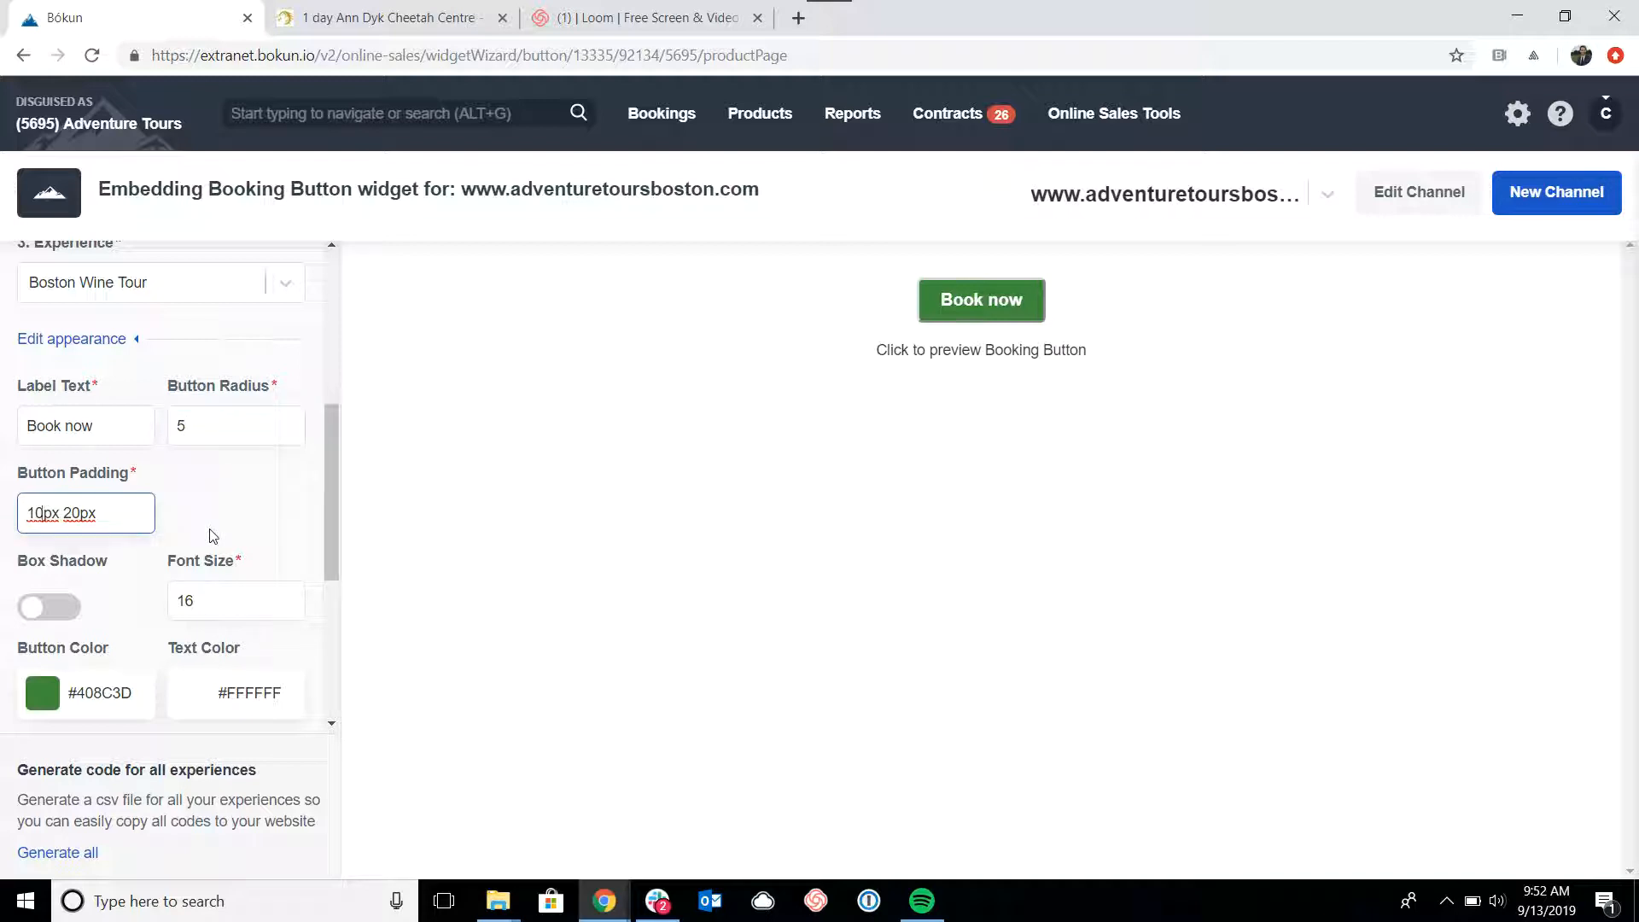
pyautogui.press('BackSpace')
pyautogui.write('2')
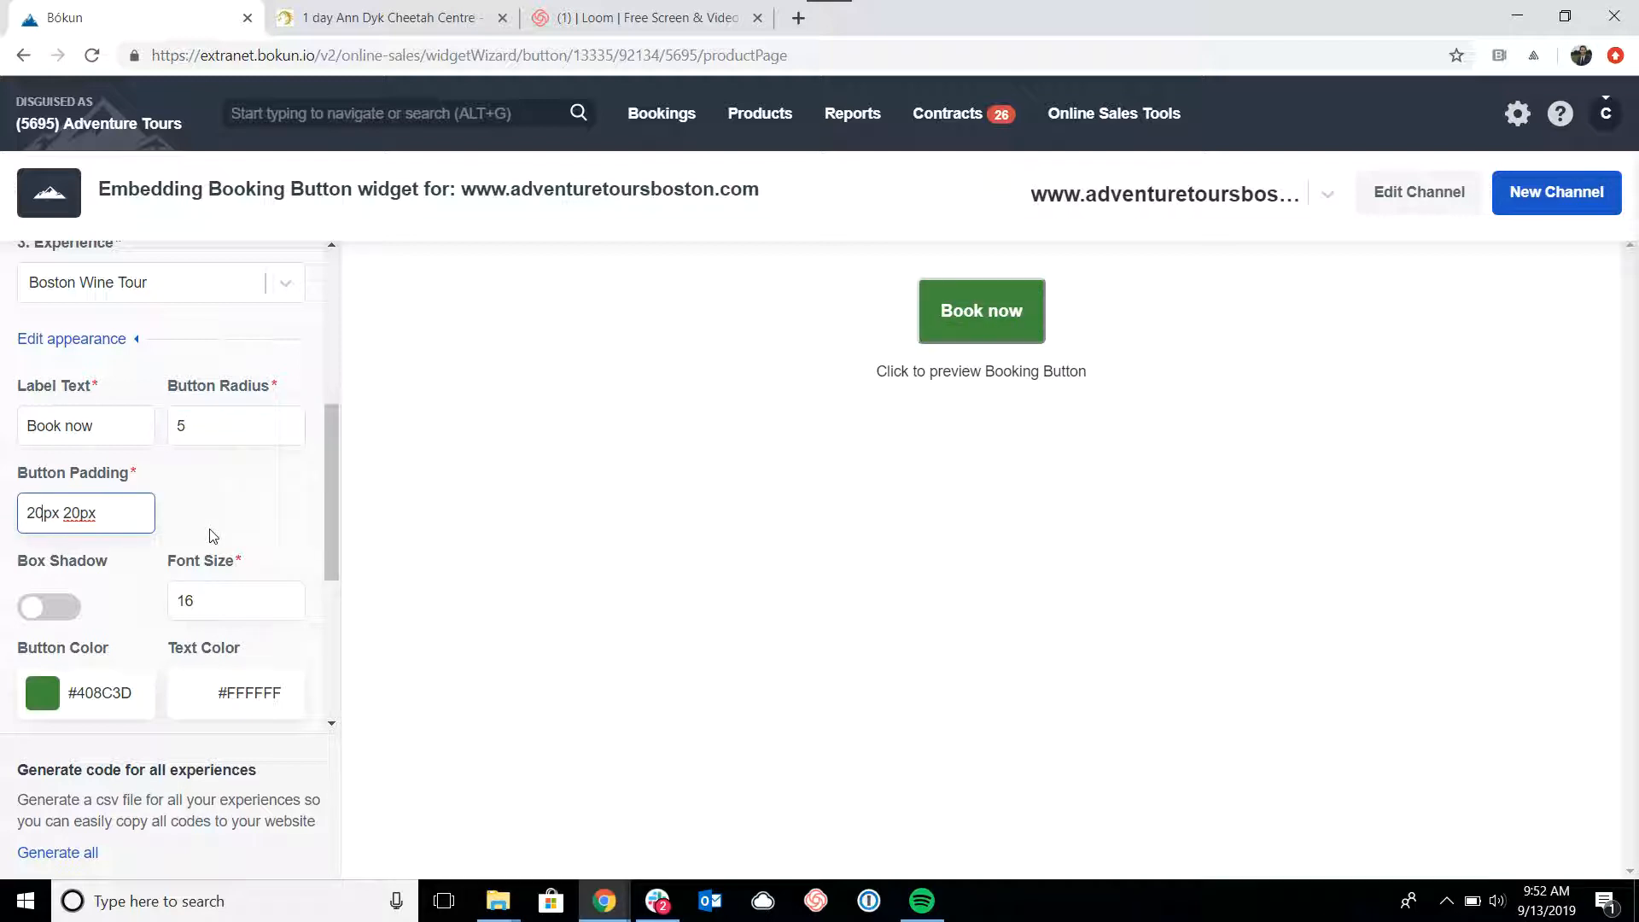
pyautogui.click(80, 514)
pyautogui.press('BackSpace')
pyautogui.write('4')
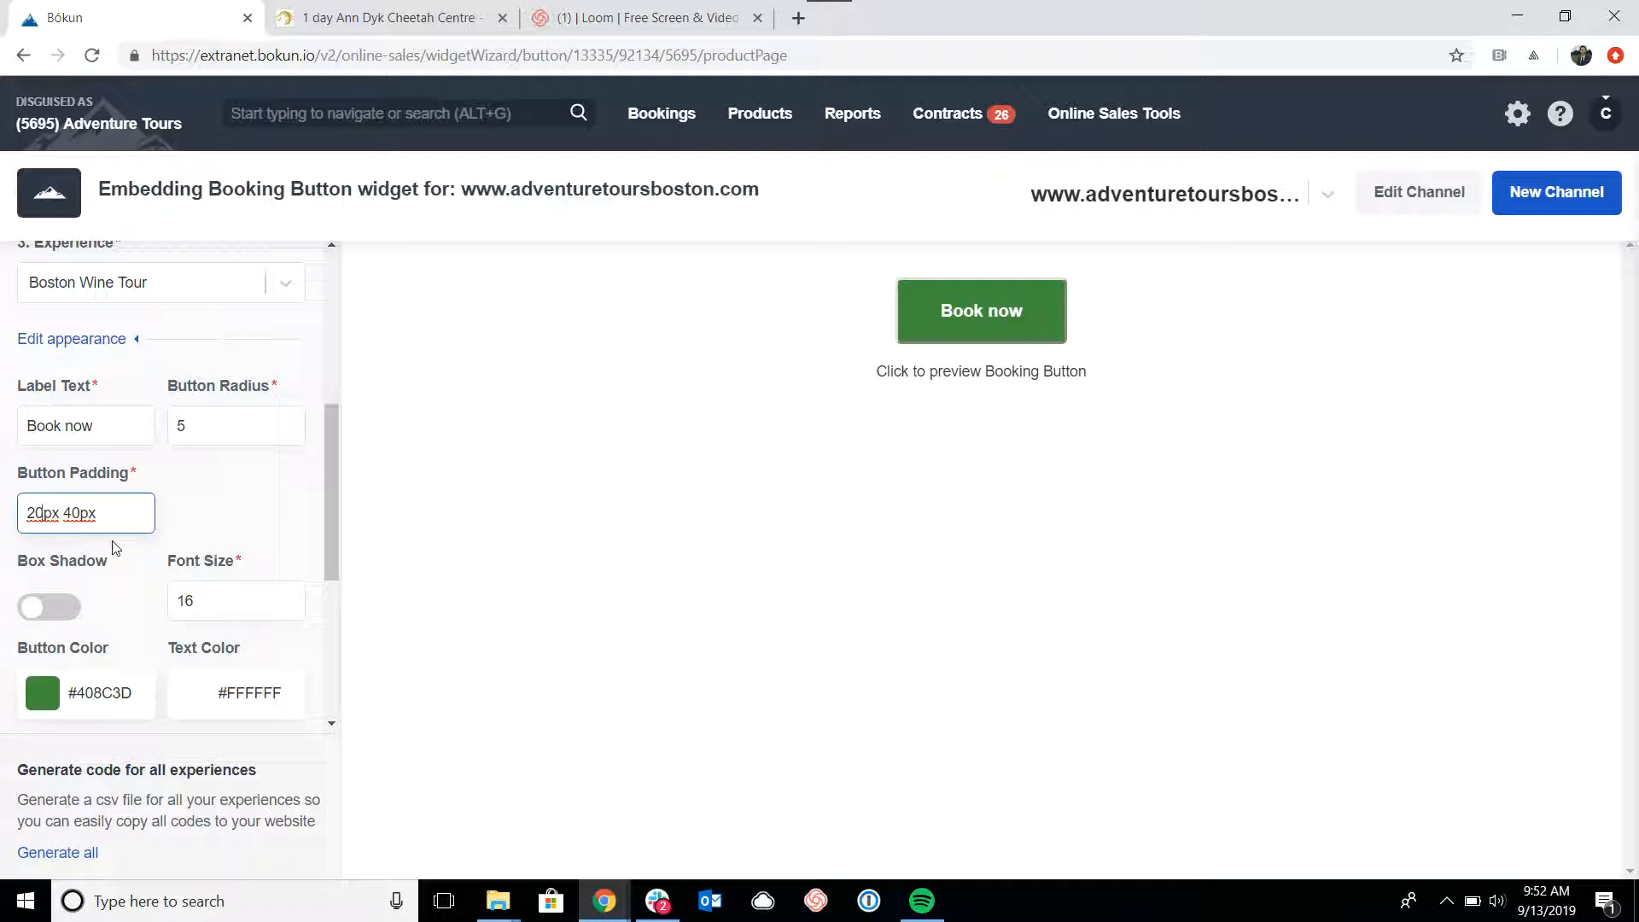
# Try a vertical button padding of 40px, and set the padding back to 20px 40px.
pyautogui.press('BackSpace')
pyautogui.press('BackSpace')
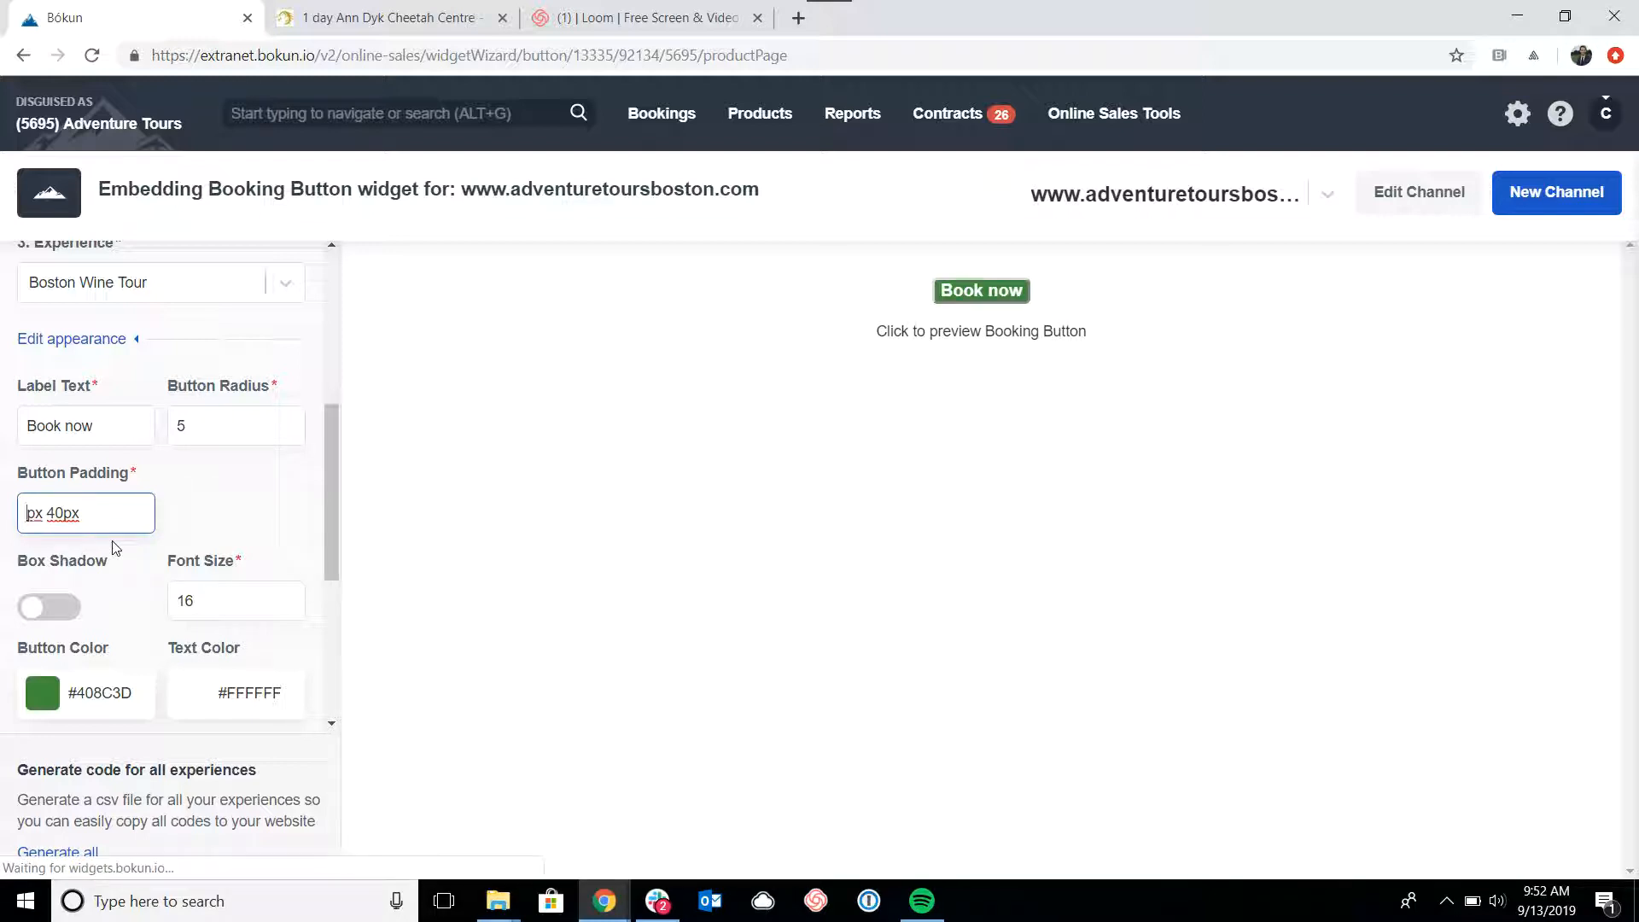
pyautogui.write('40')
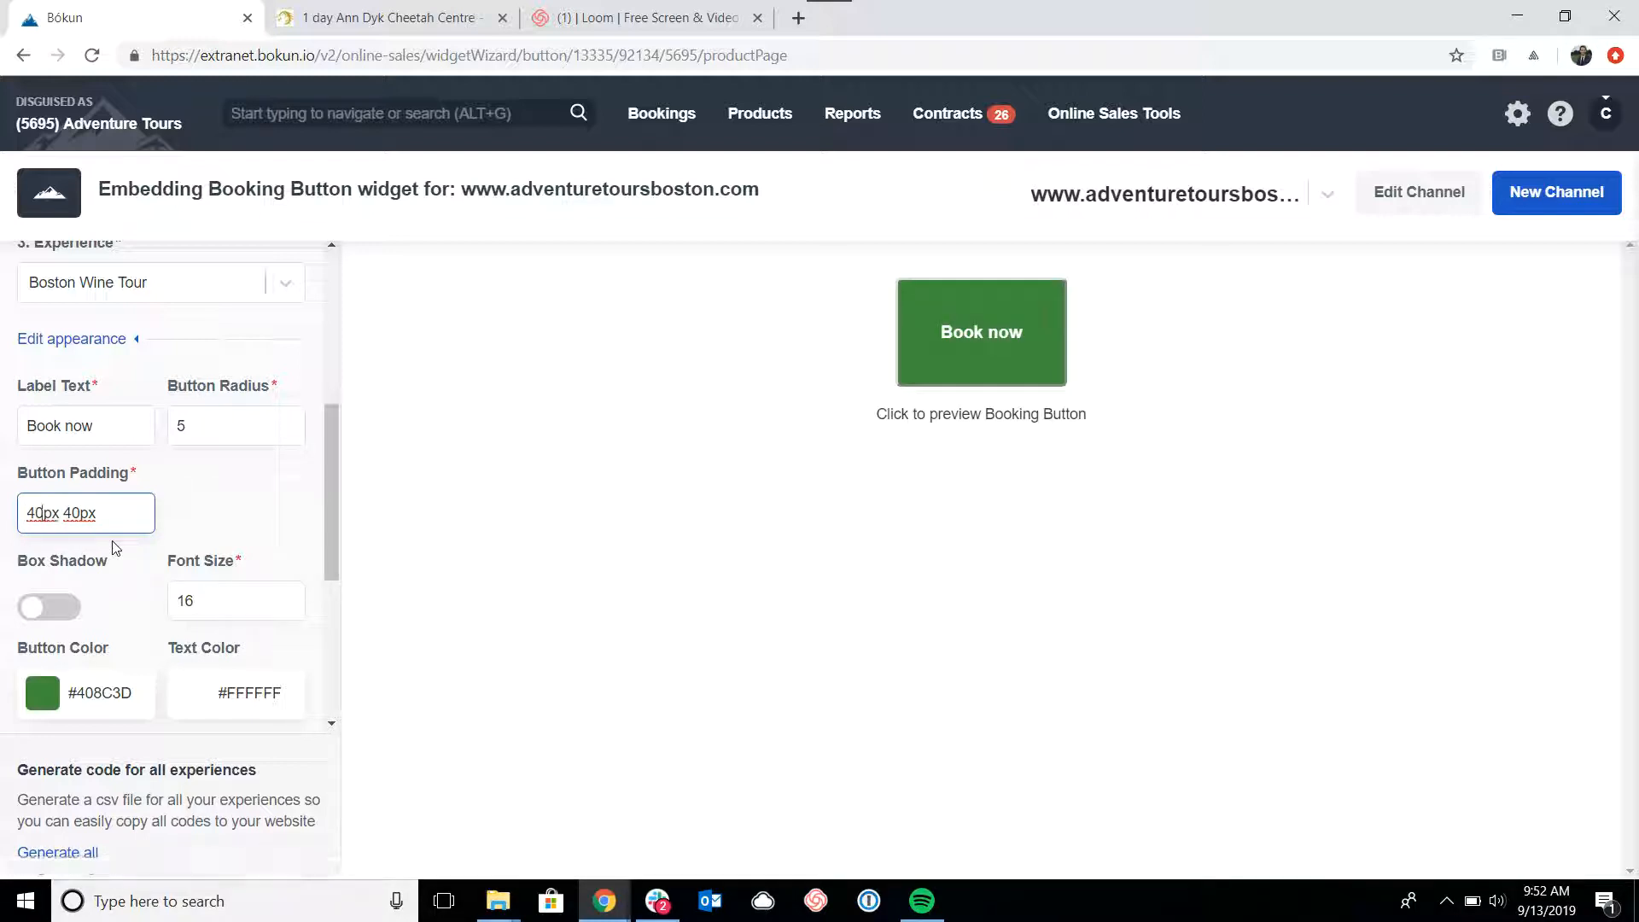
pyautogui.press('BackSpace')
pyautogui.press('BackSpace')
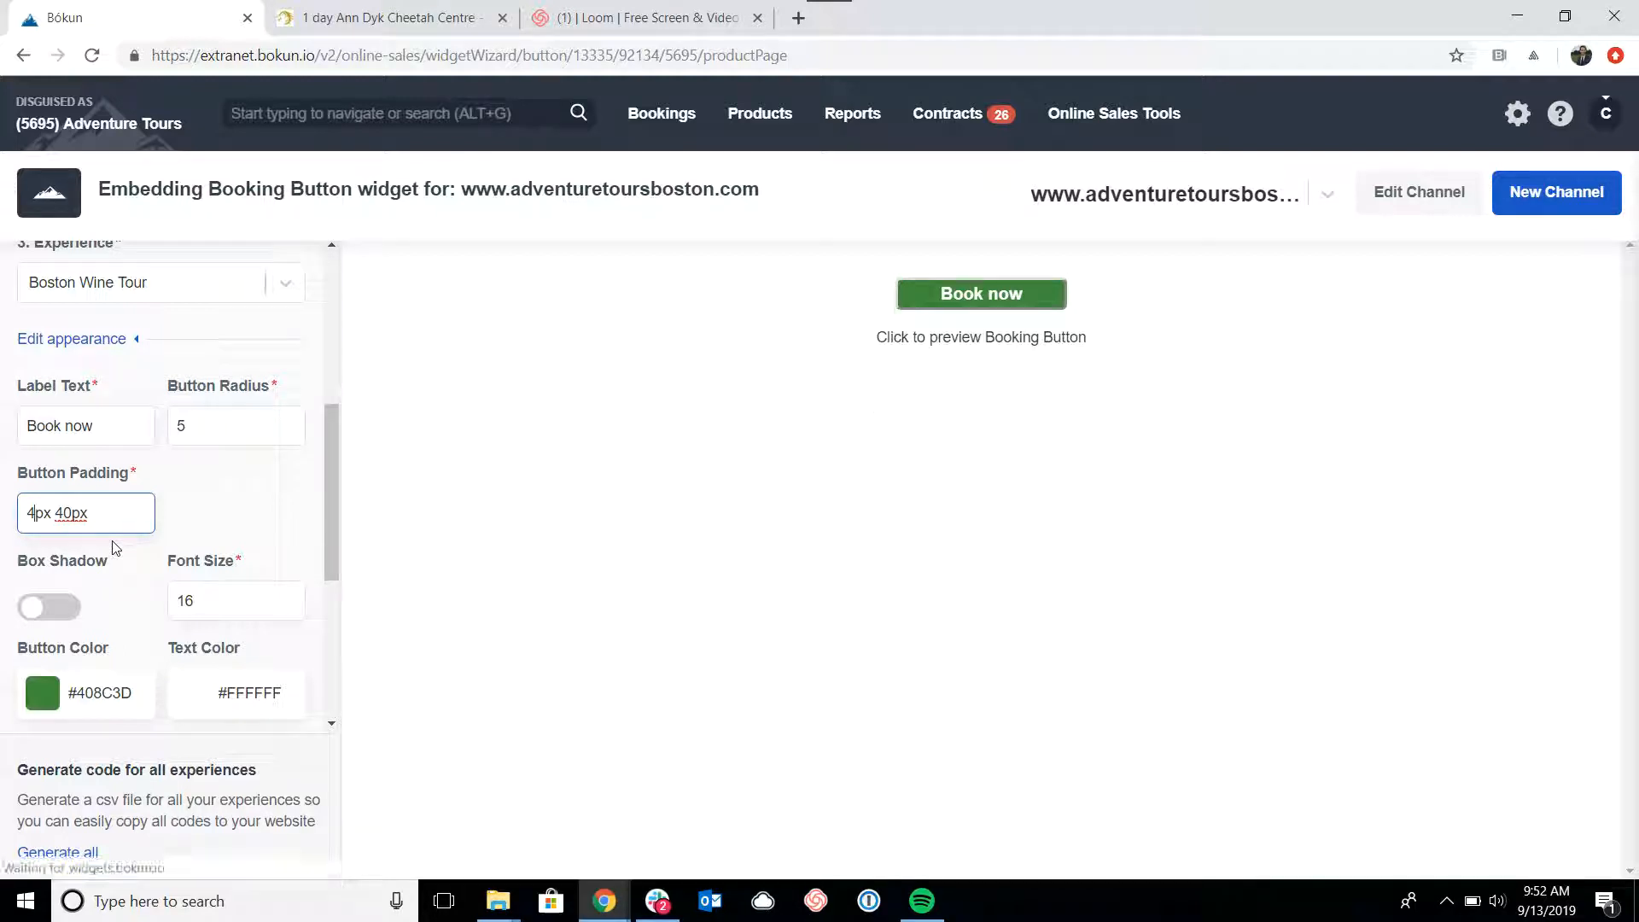
pyautogui.write('20')
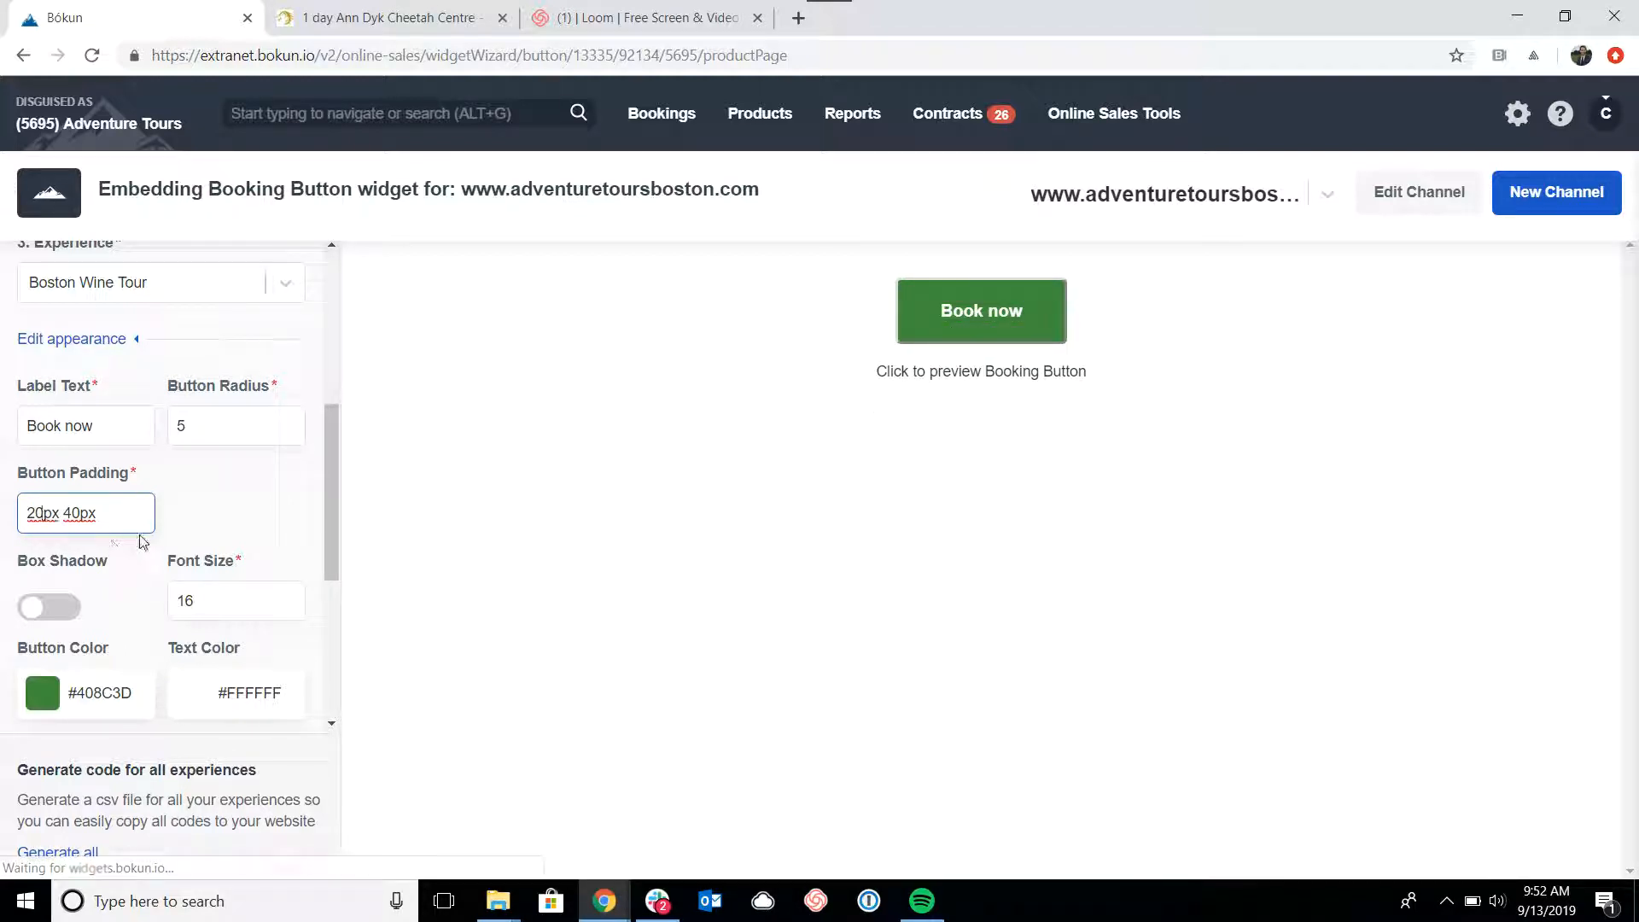
# Turn on the booking button's box shadow and set its font size to 20.
pyautogui.scroll(-1, 126, 564)
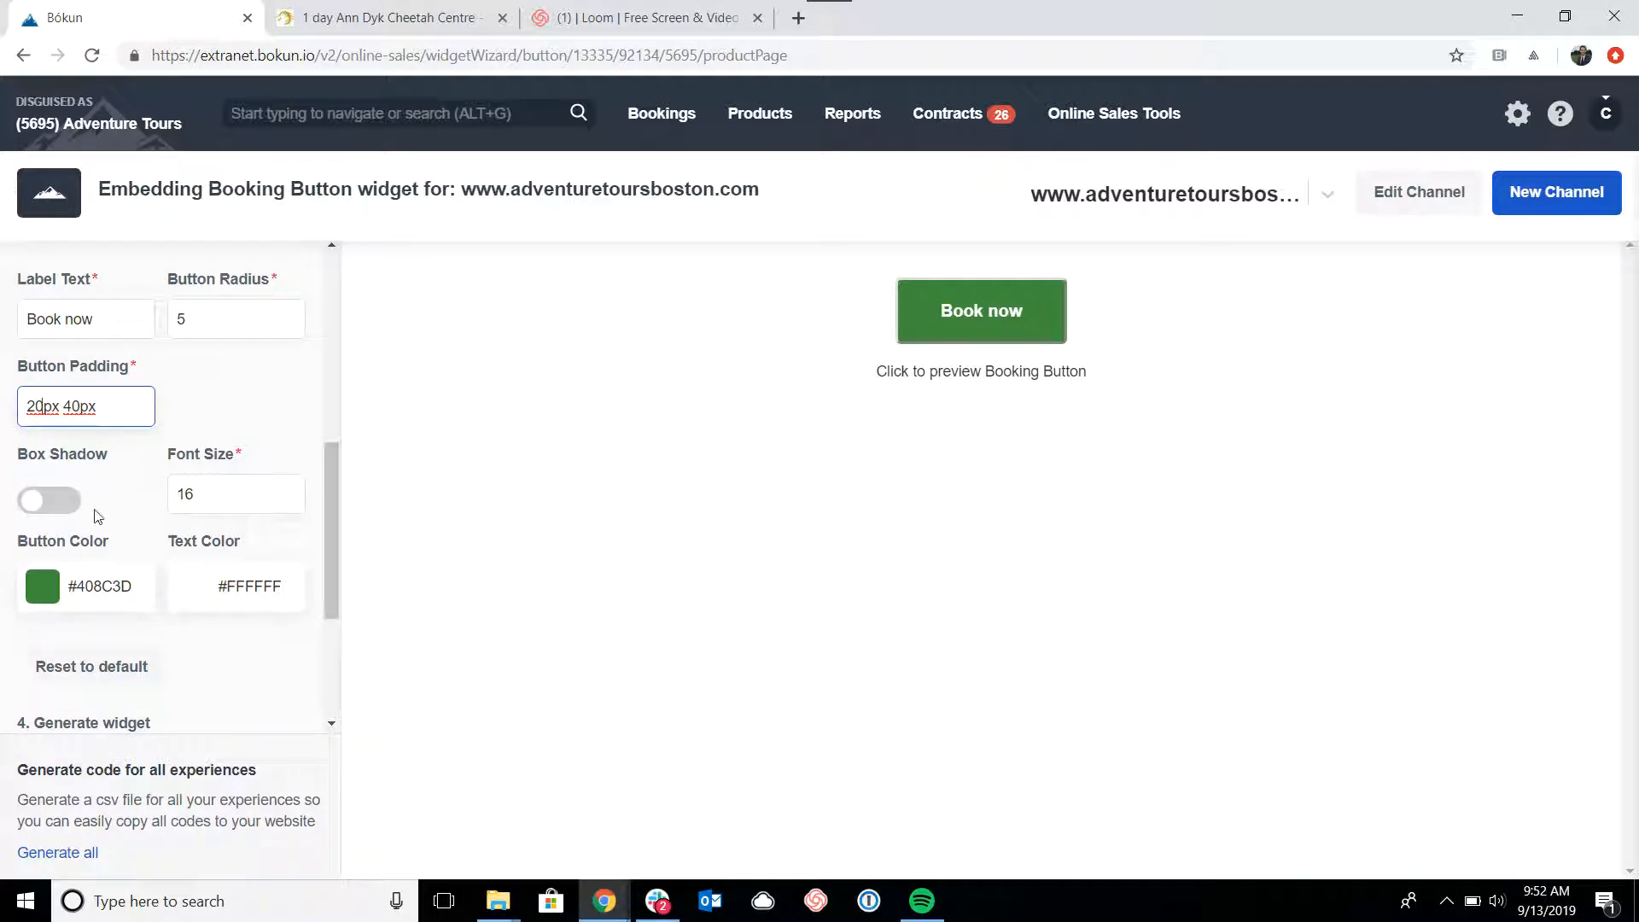
pyautogui.click(33, 502)
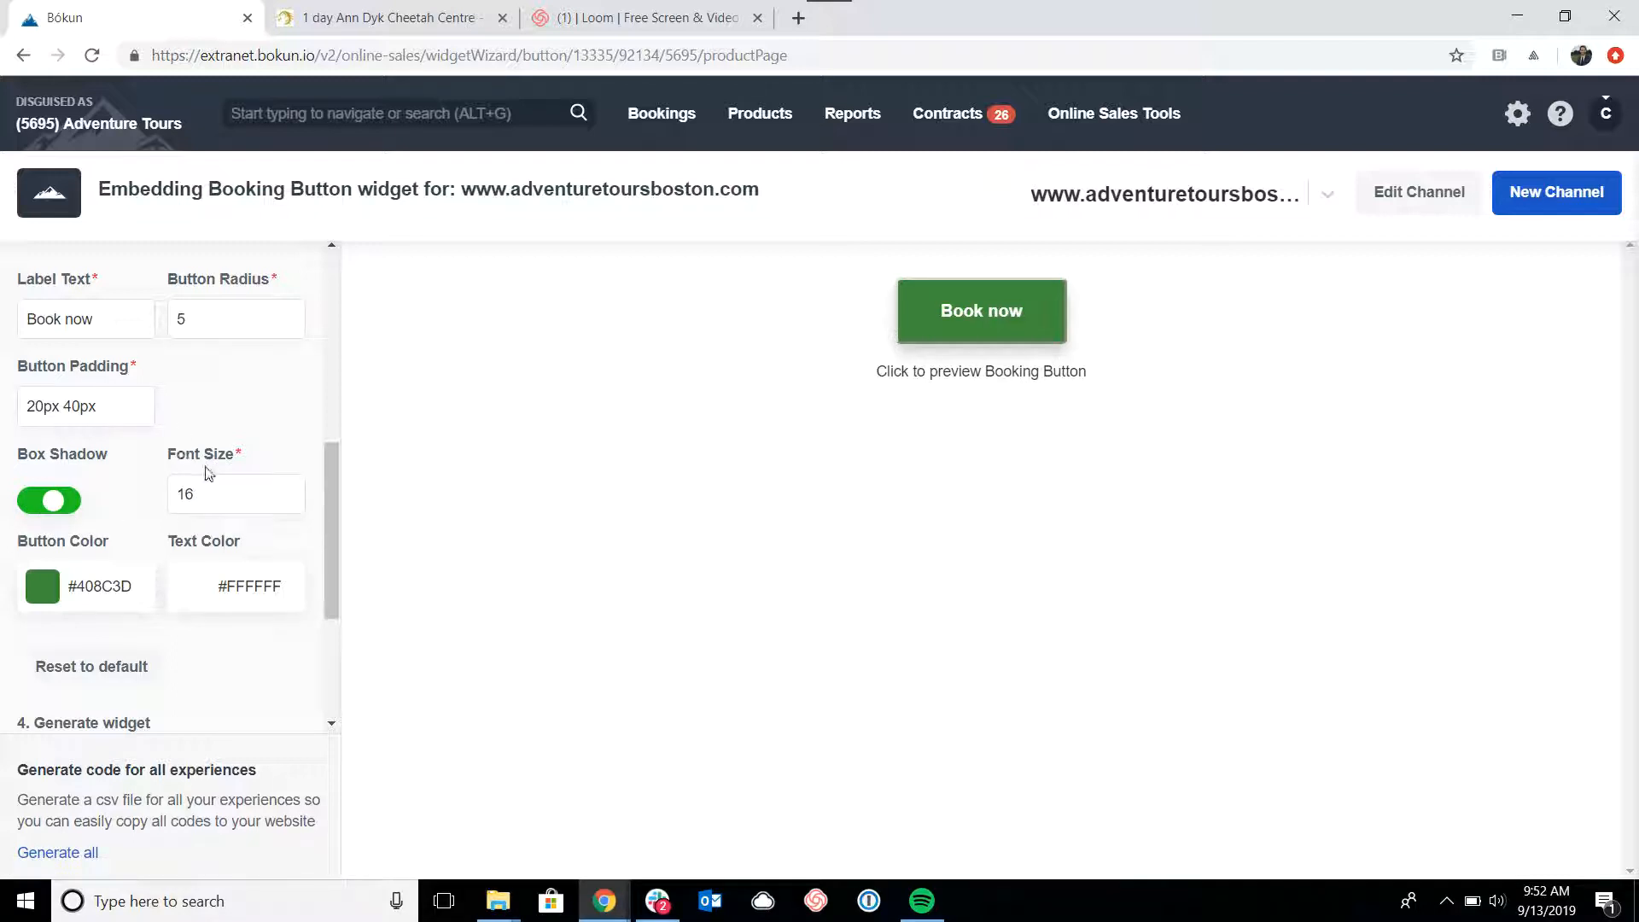
pyautogui.doubleClick(212, 493)
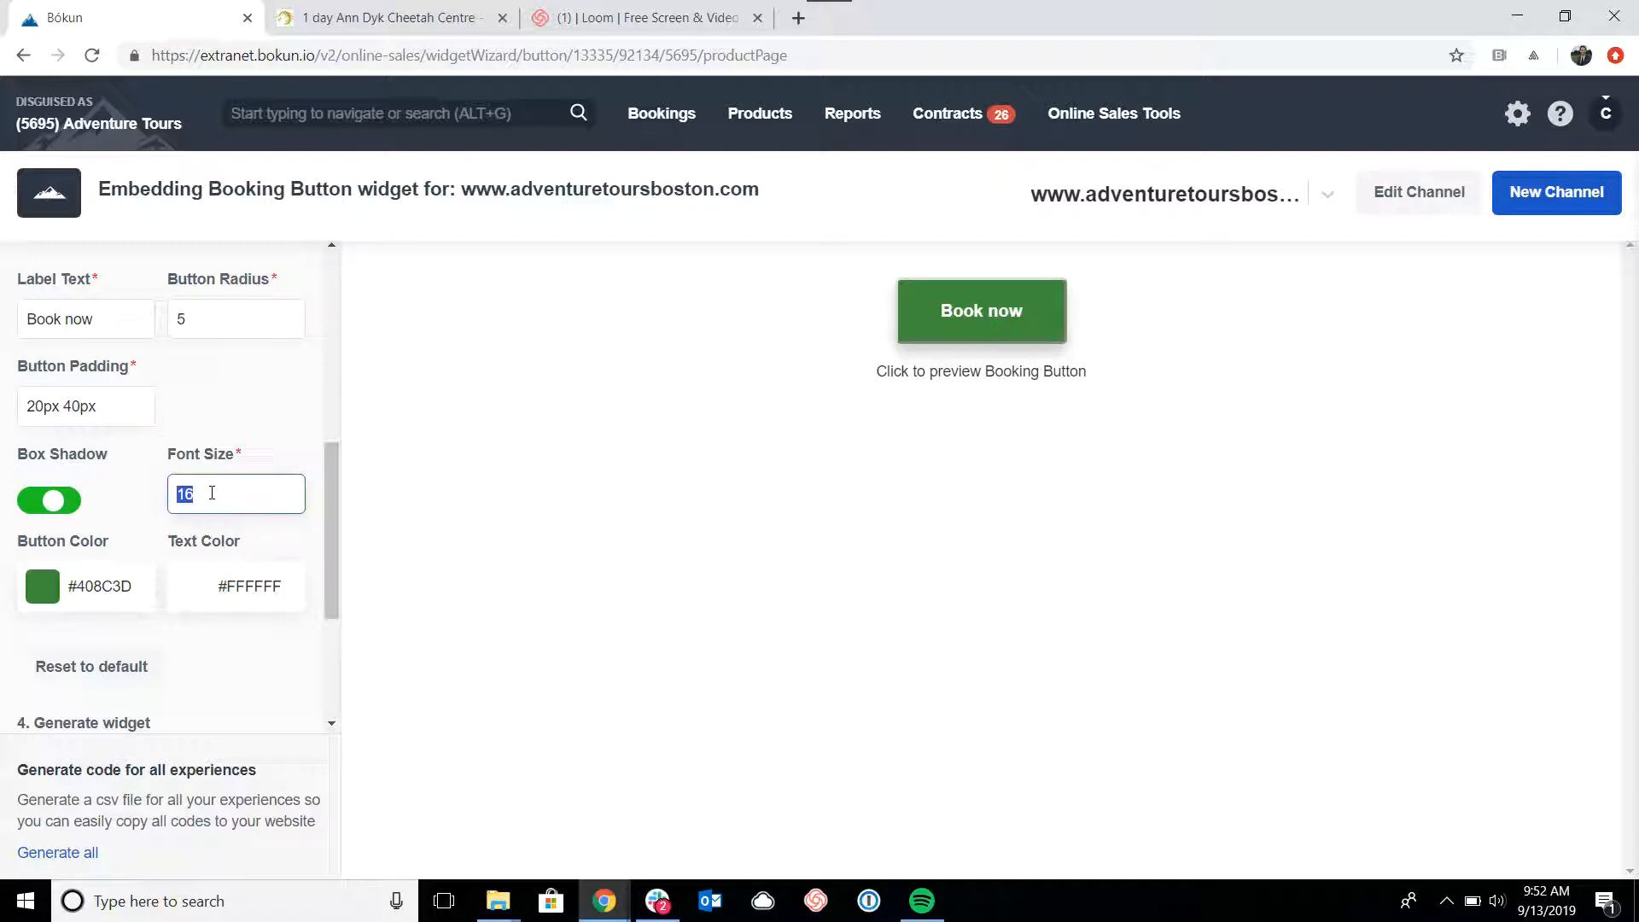
pyautogui.write('20')
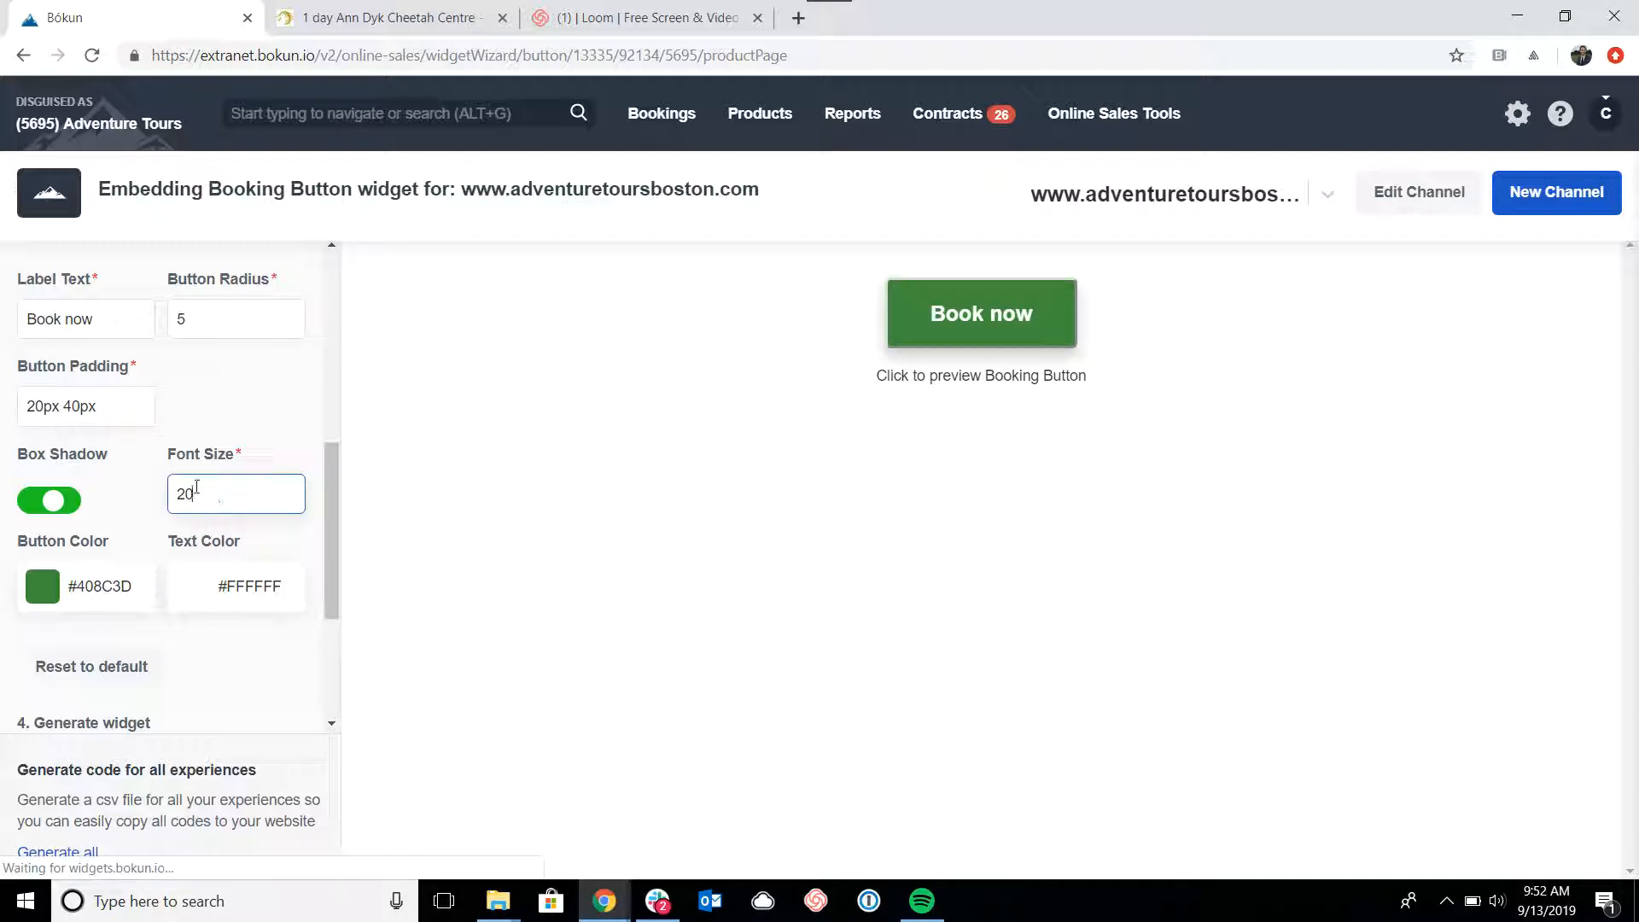
# Change the booking button's color to bright turquoise, #12e7c1.
pyautogui.scroll(-1, 188, 461)
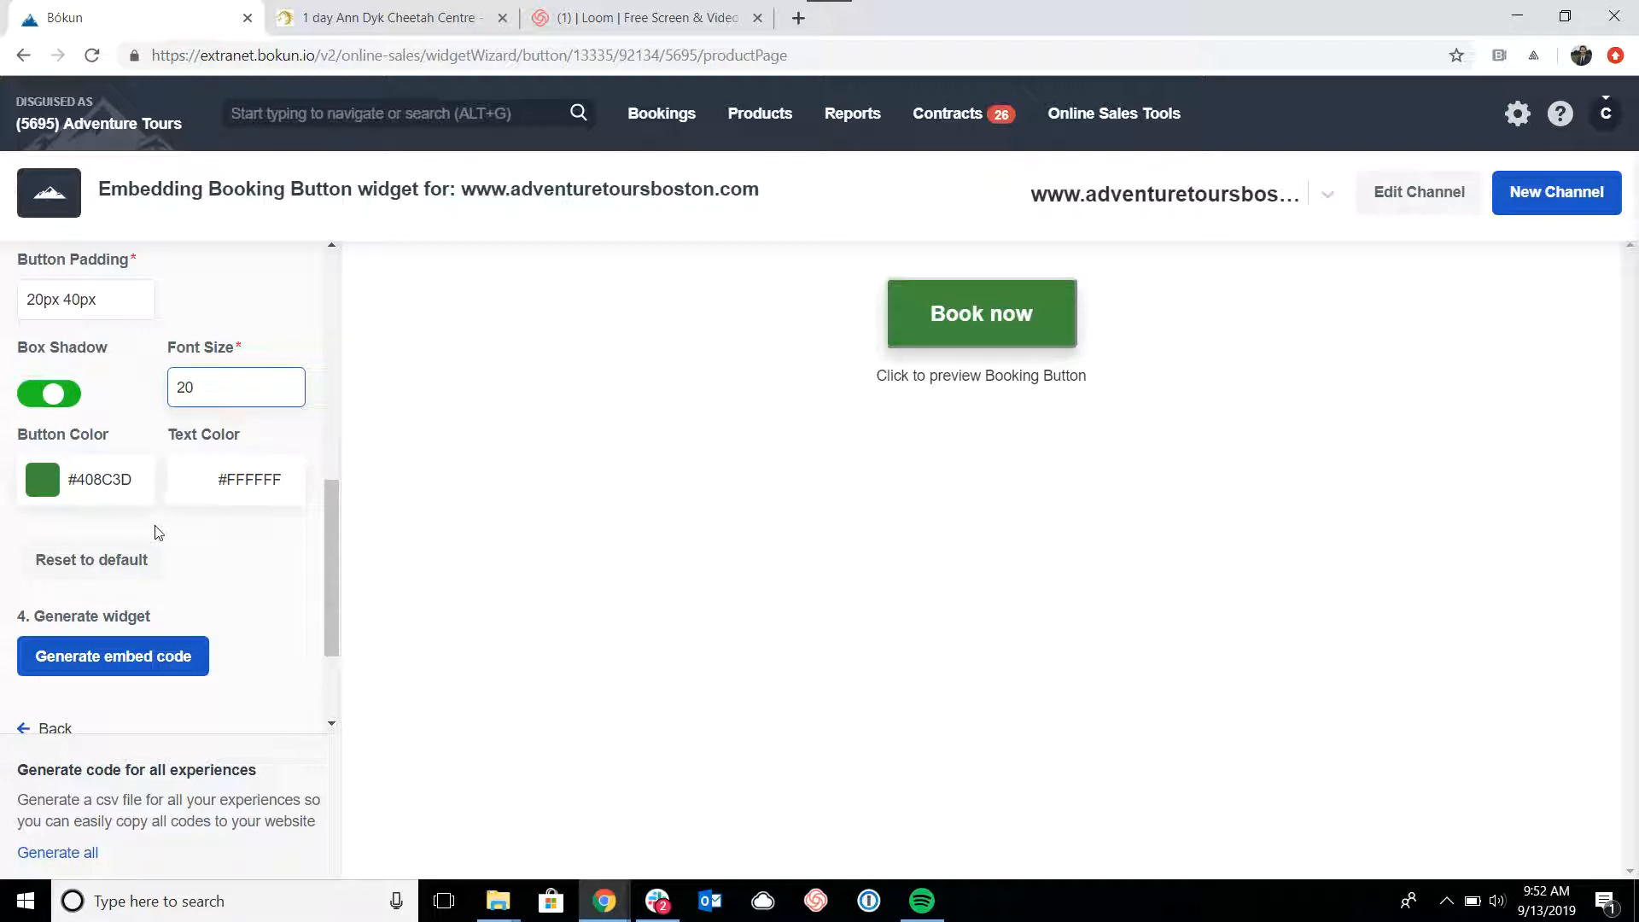
pyautogui.click(102, 487)
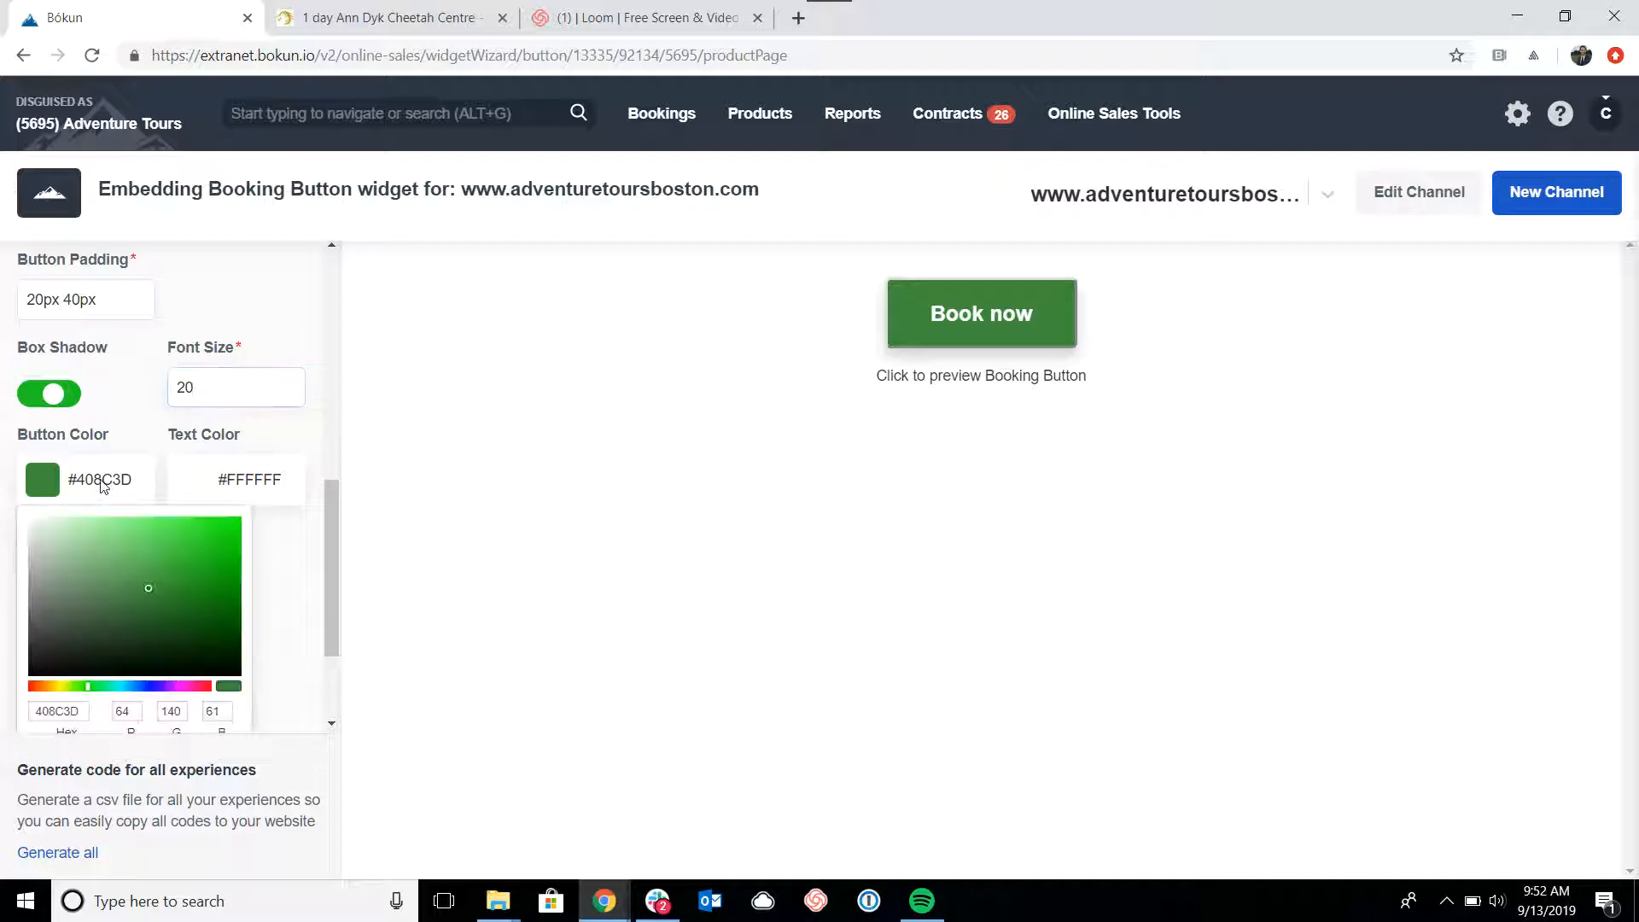
pyautogui.scroll(-1, 160, 543)
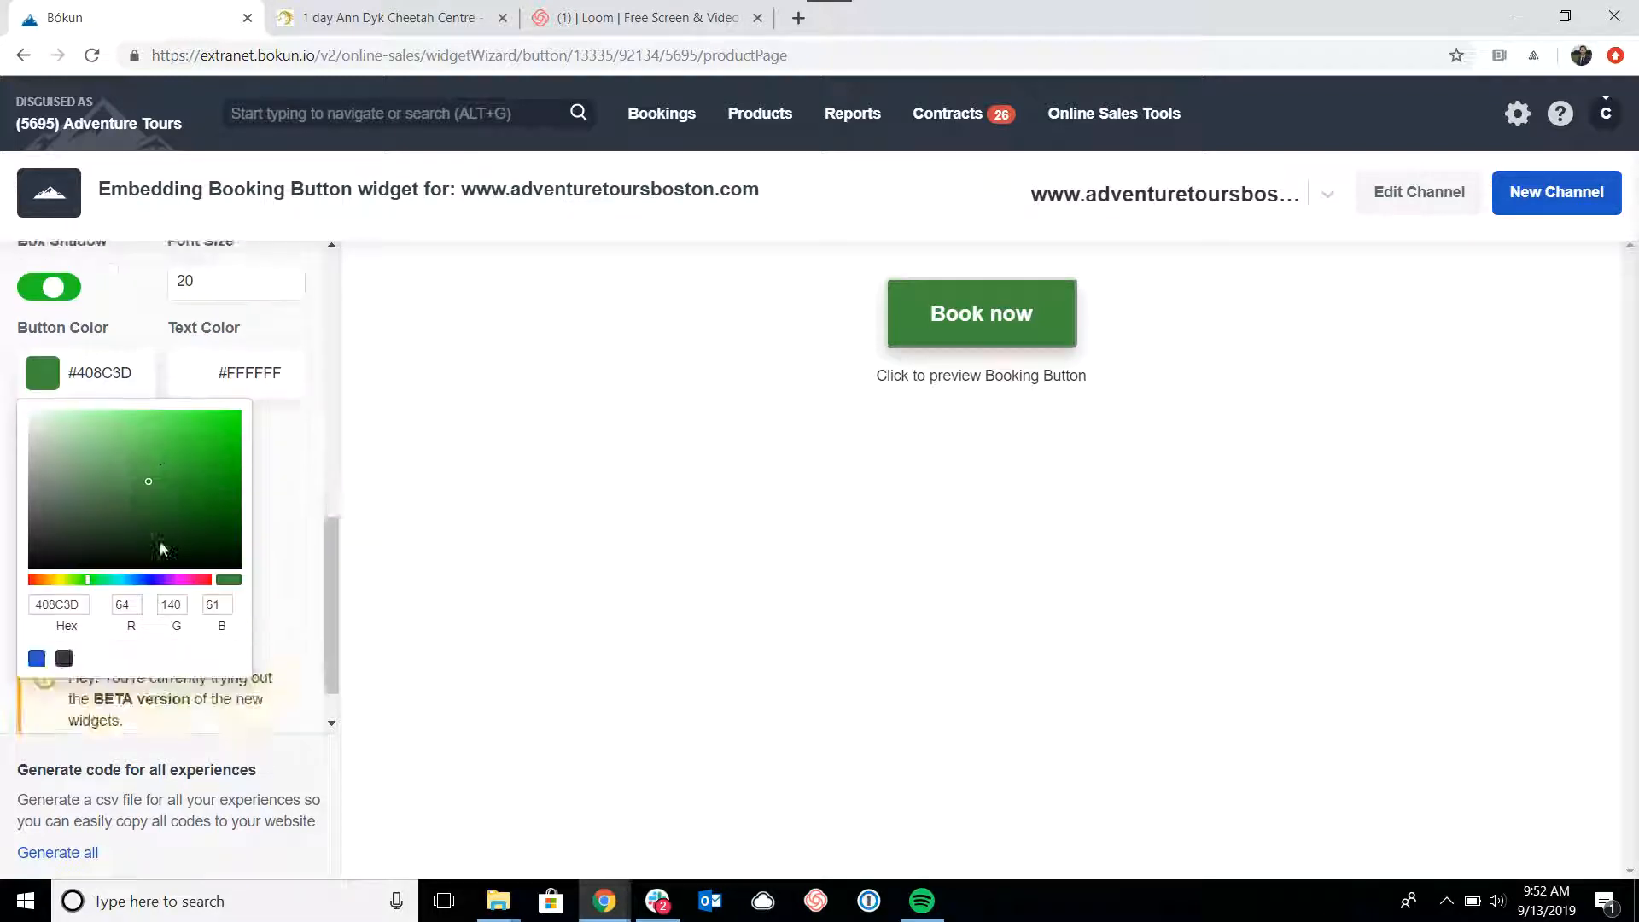
pyautogui.click(117, 580)
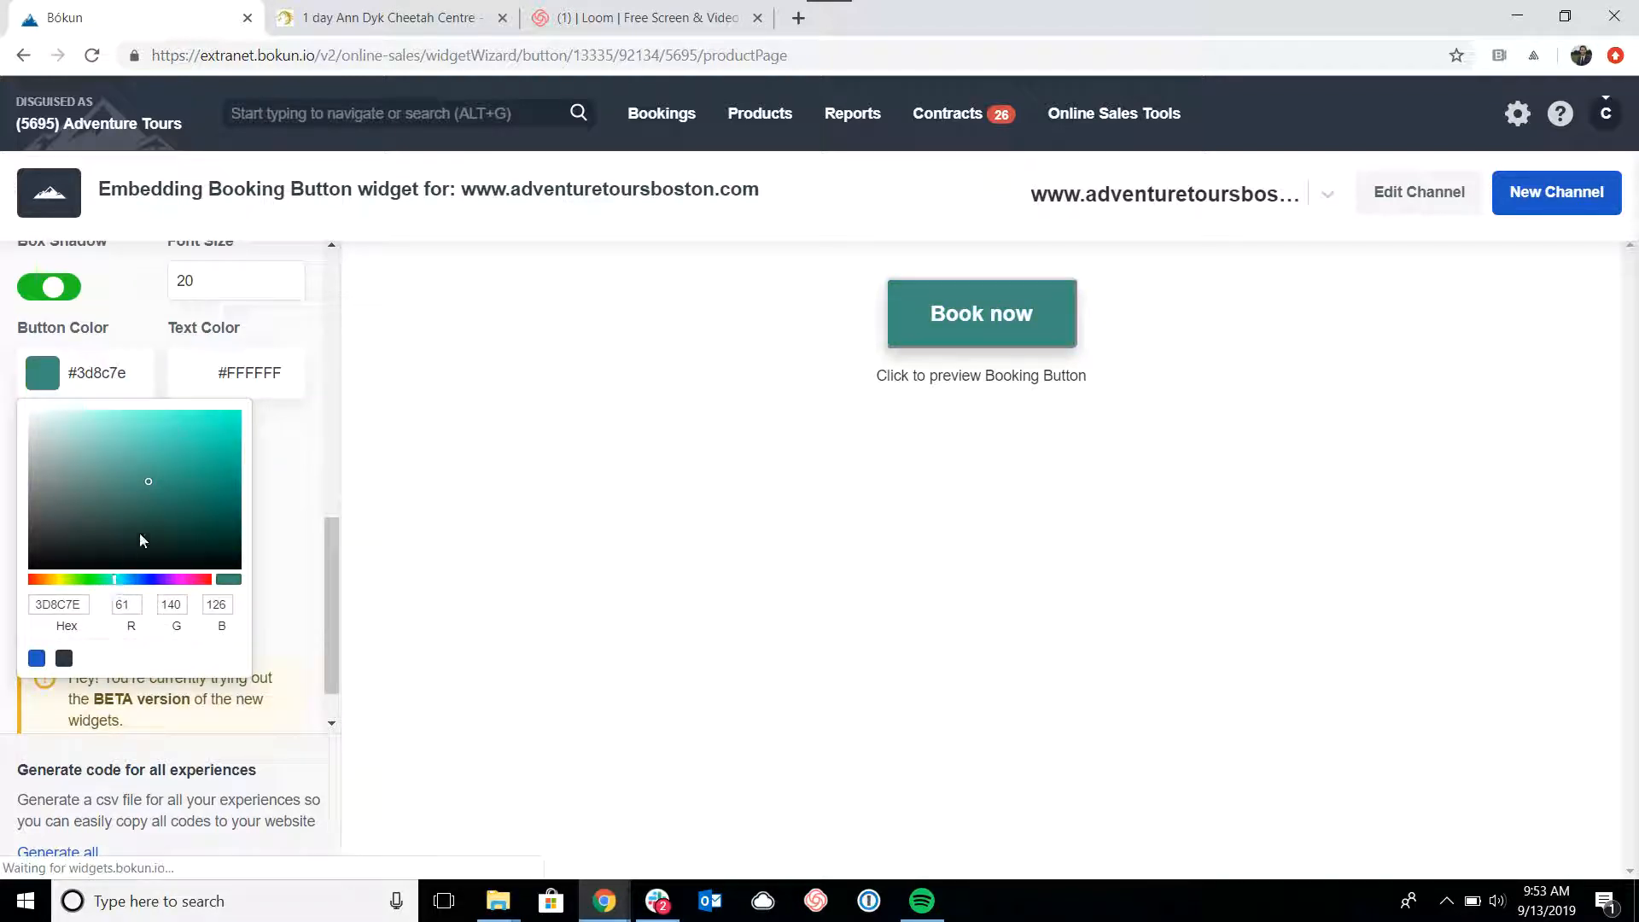
pyautogui.click(224, 425)
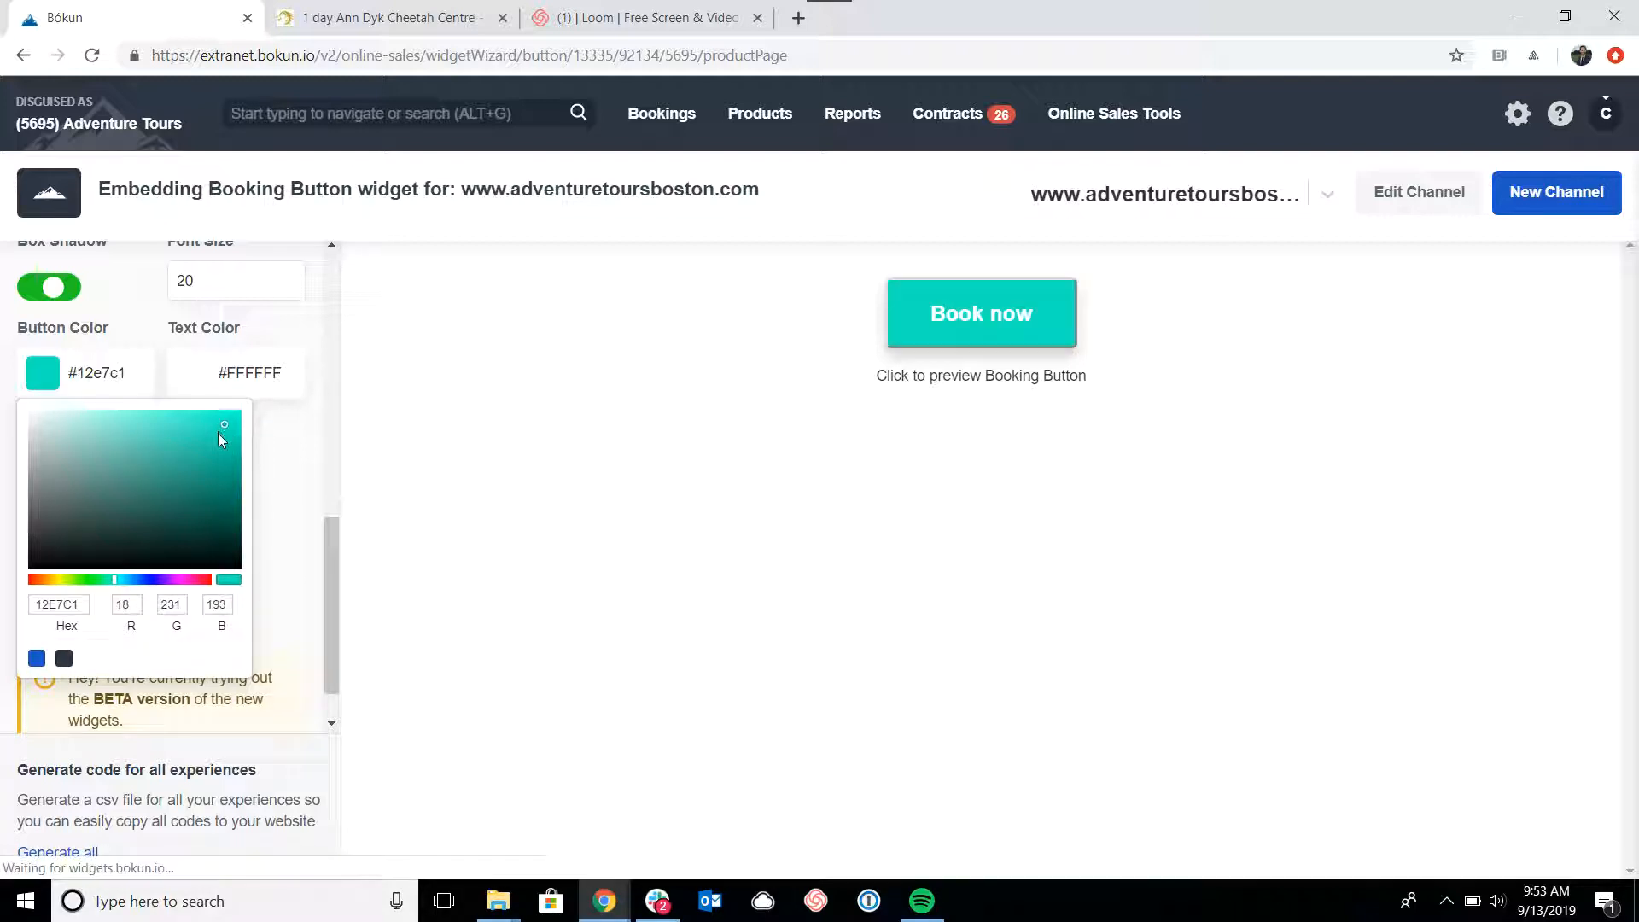
pyautogui.click(274, 447)
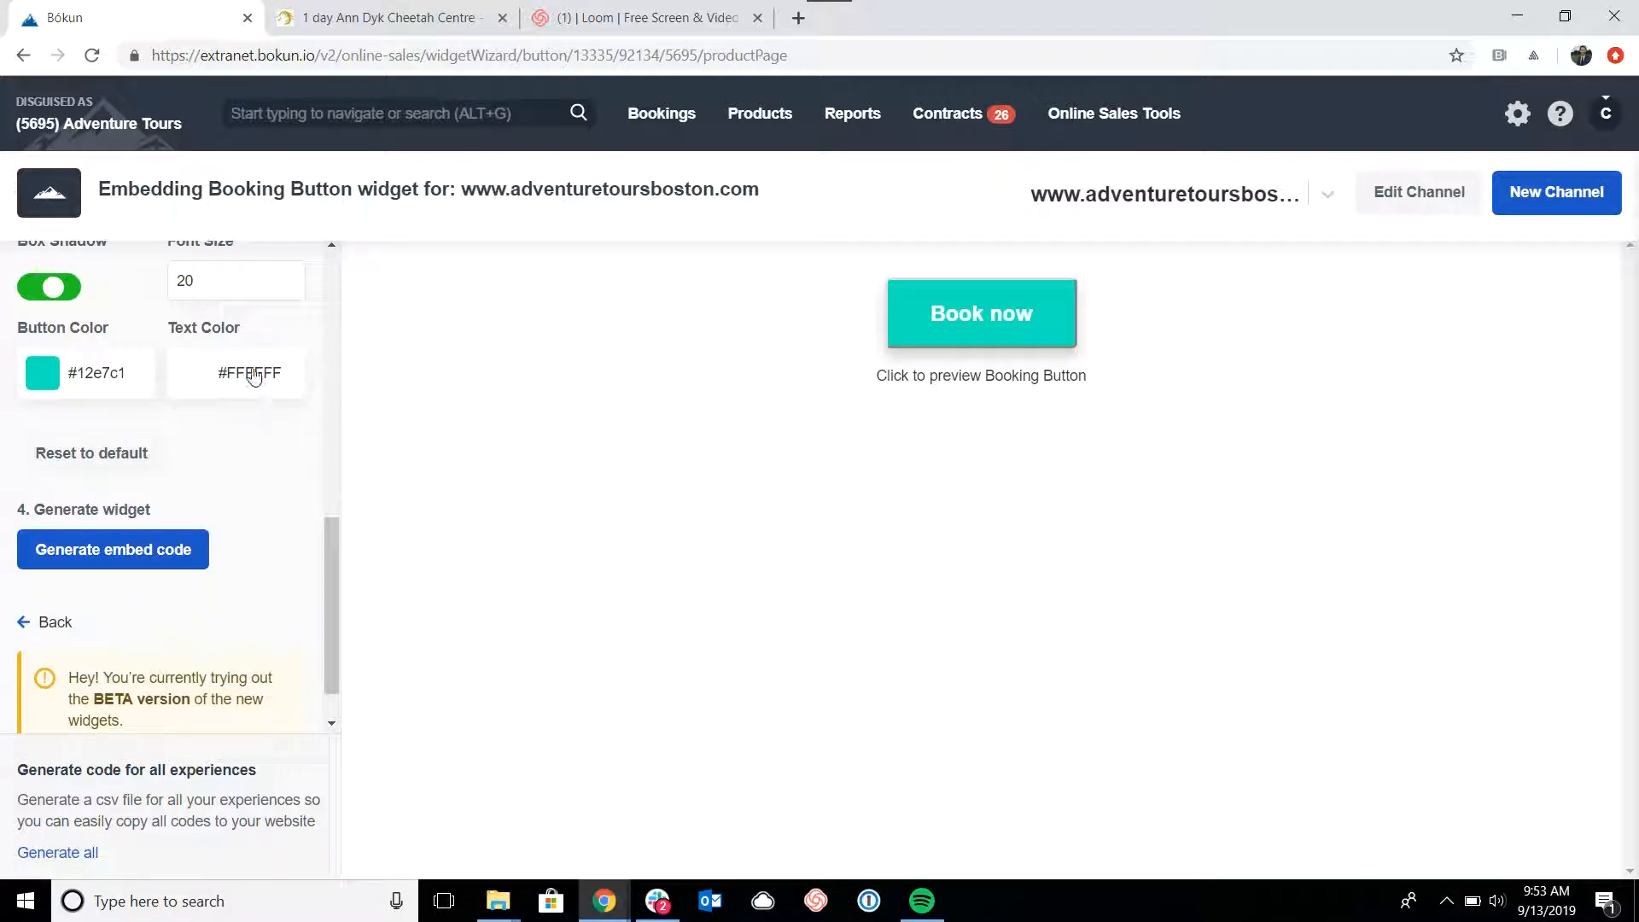
# Change the booking button's text color to the dark preset swatch, #2e3645.
pyautogui.click(253, 369)
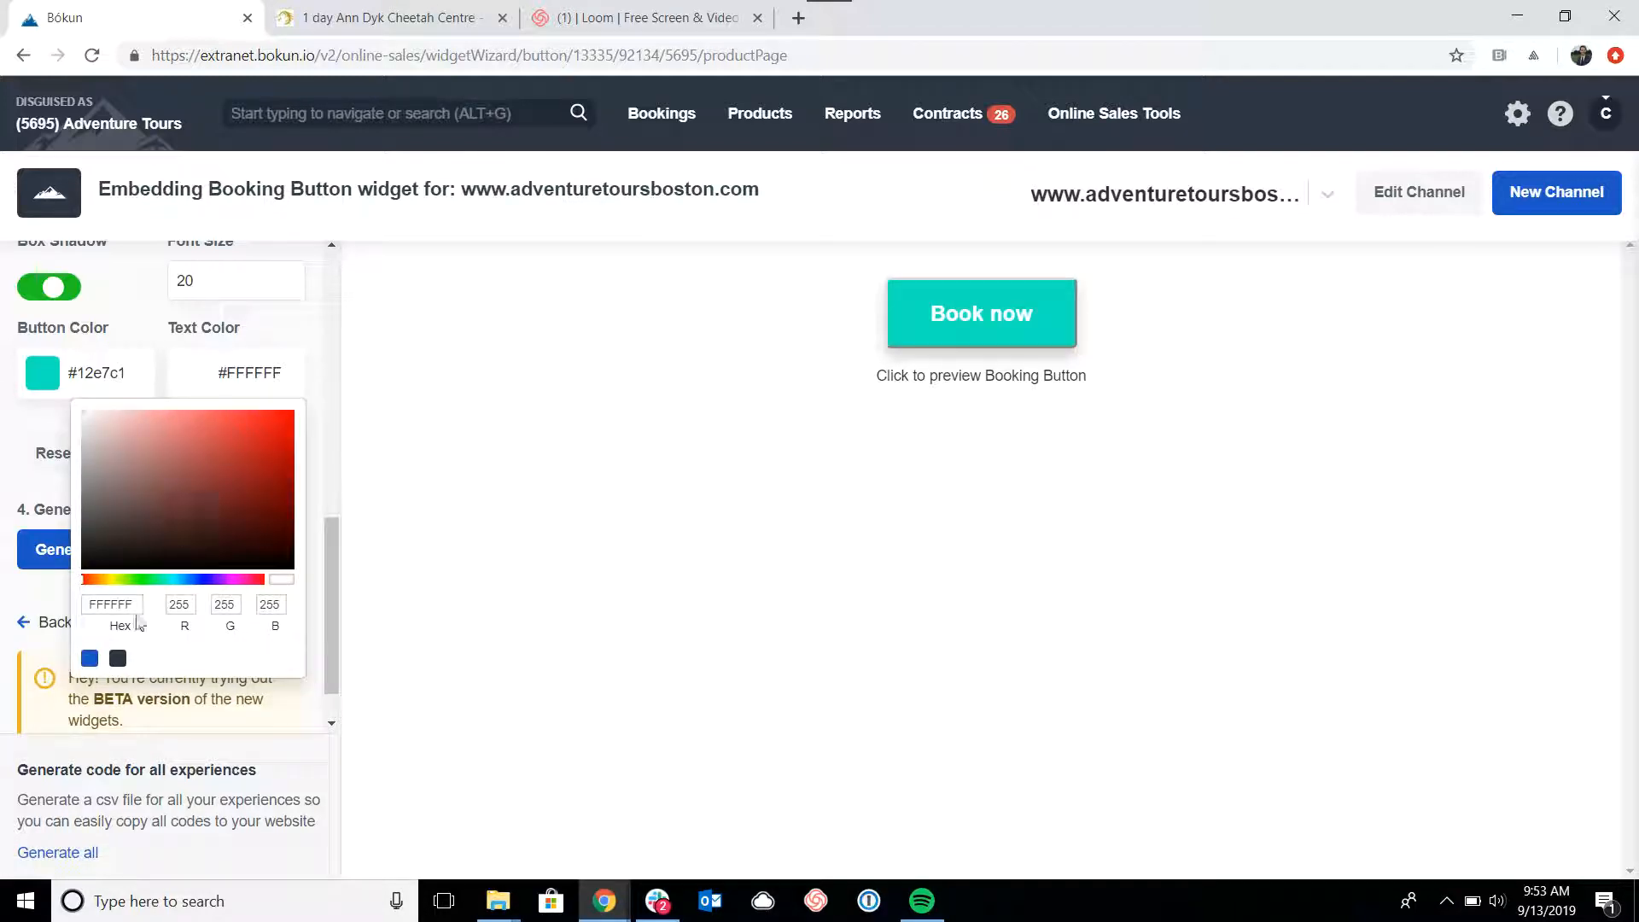
pyautogui.click(118, 658)
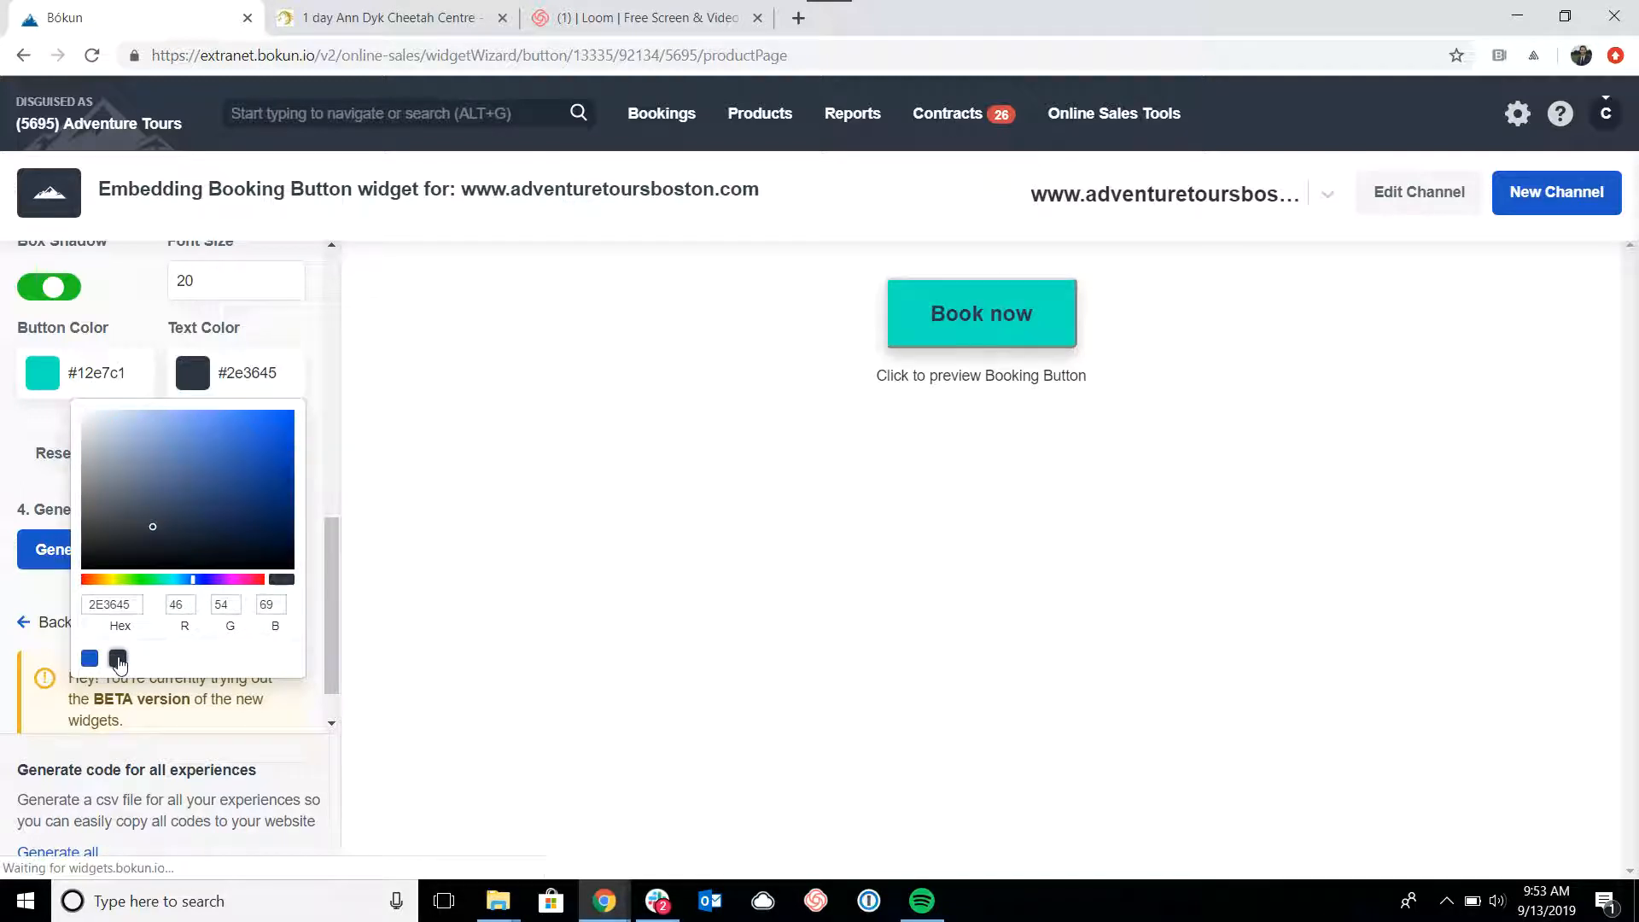
pyautogui.click(317, 319)
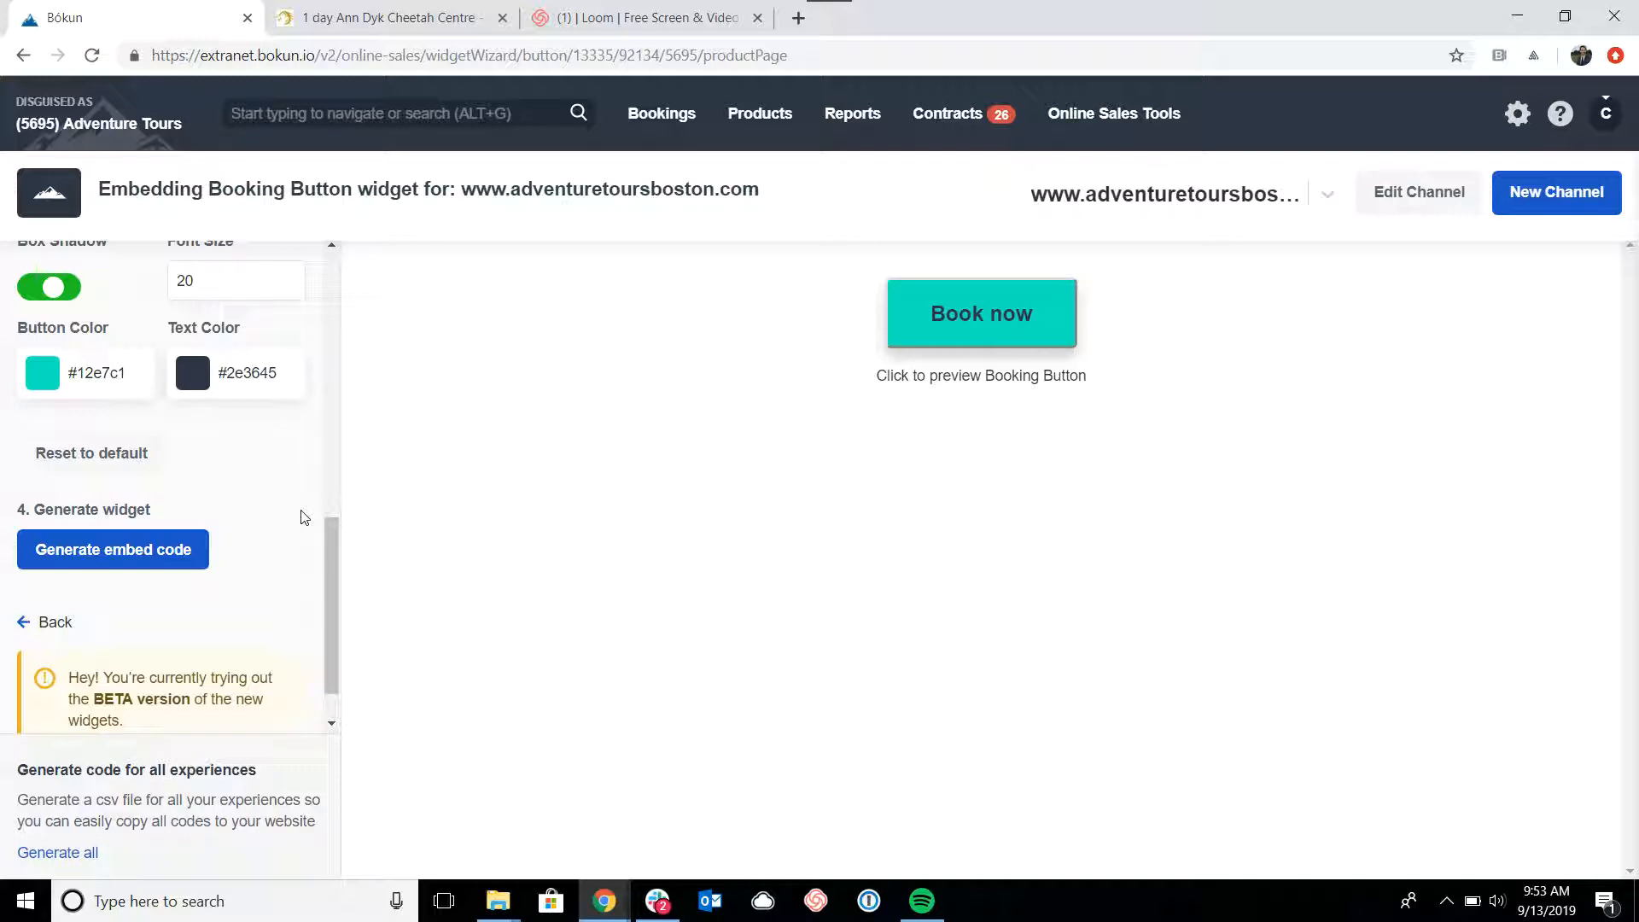
# Generate the booking button's embed code and copy it to the clipboard.
pyautogui.click(155, 564)
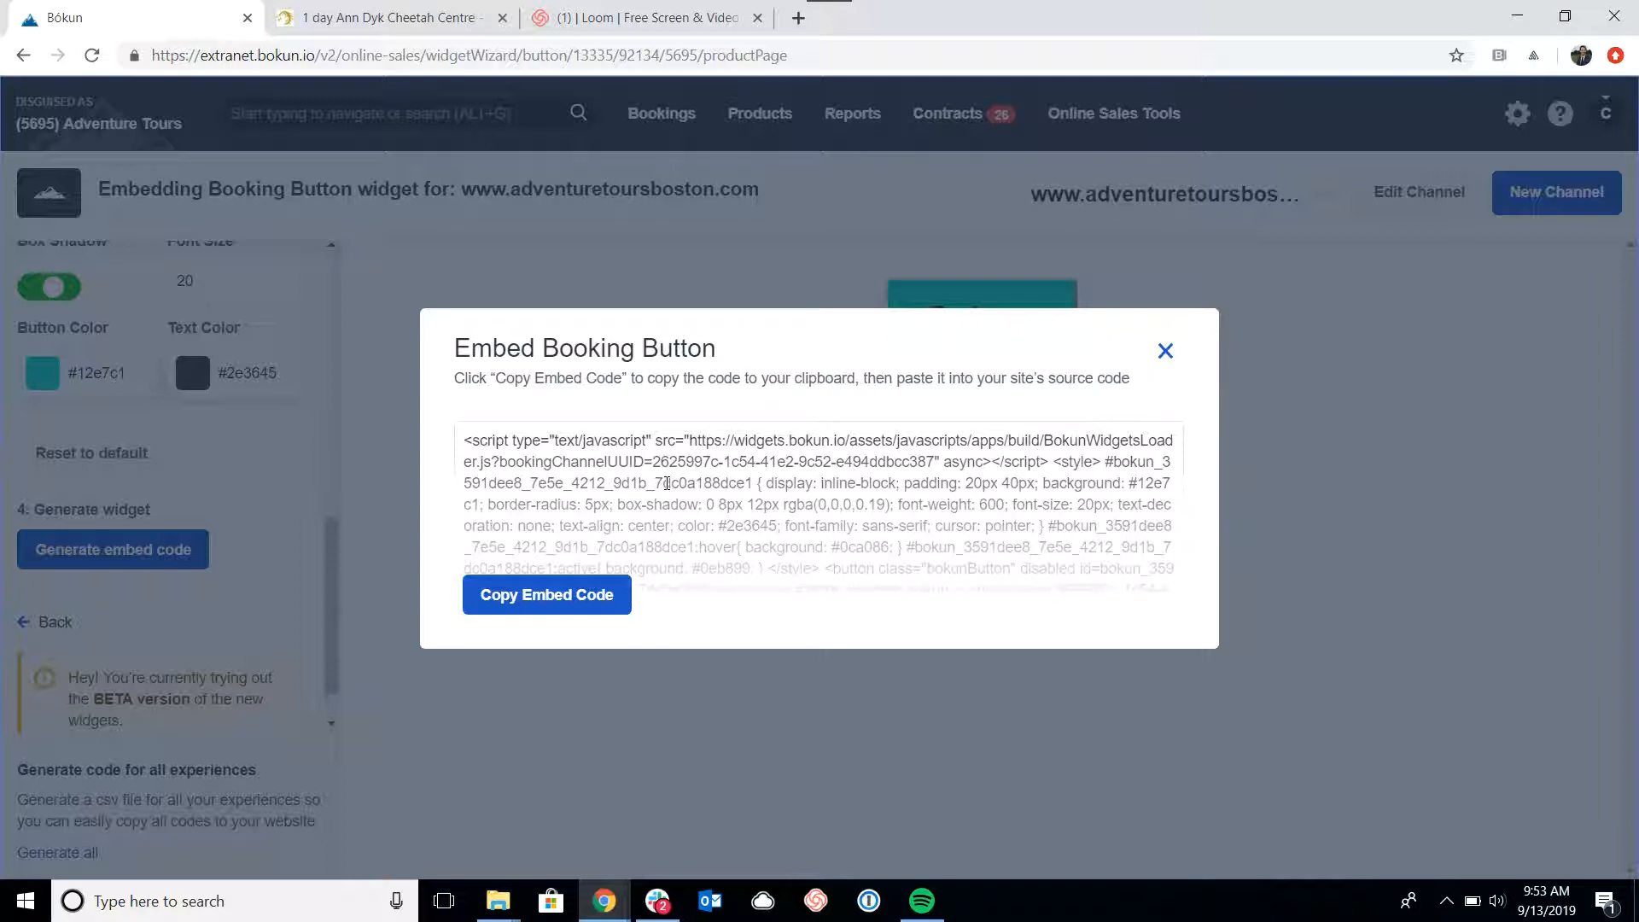
pyautogui.click(618, 605)
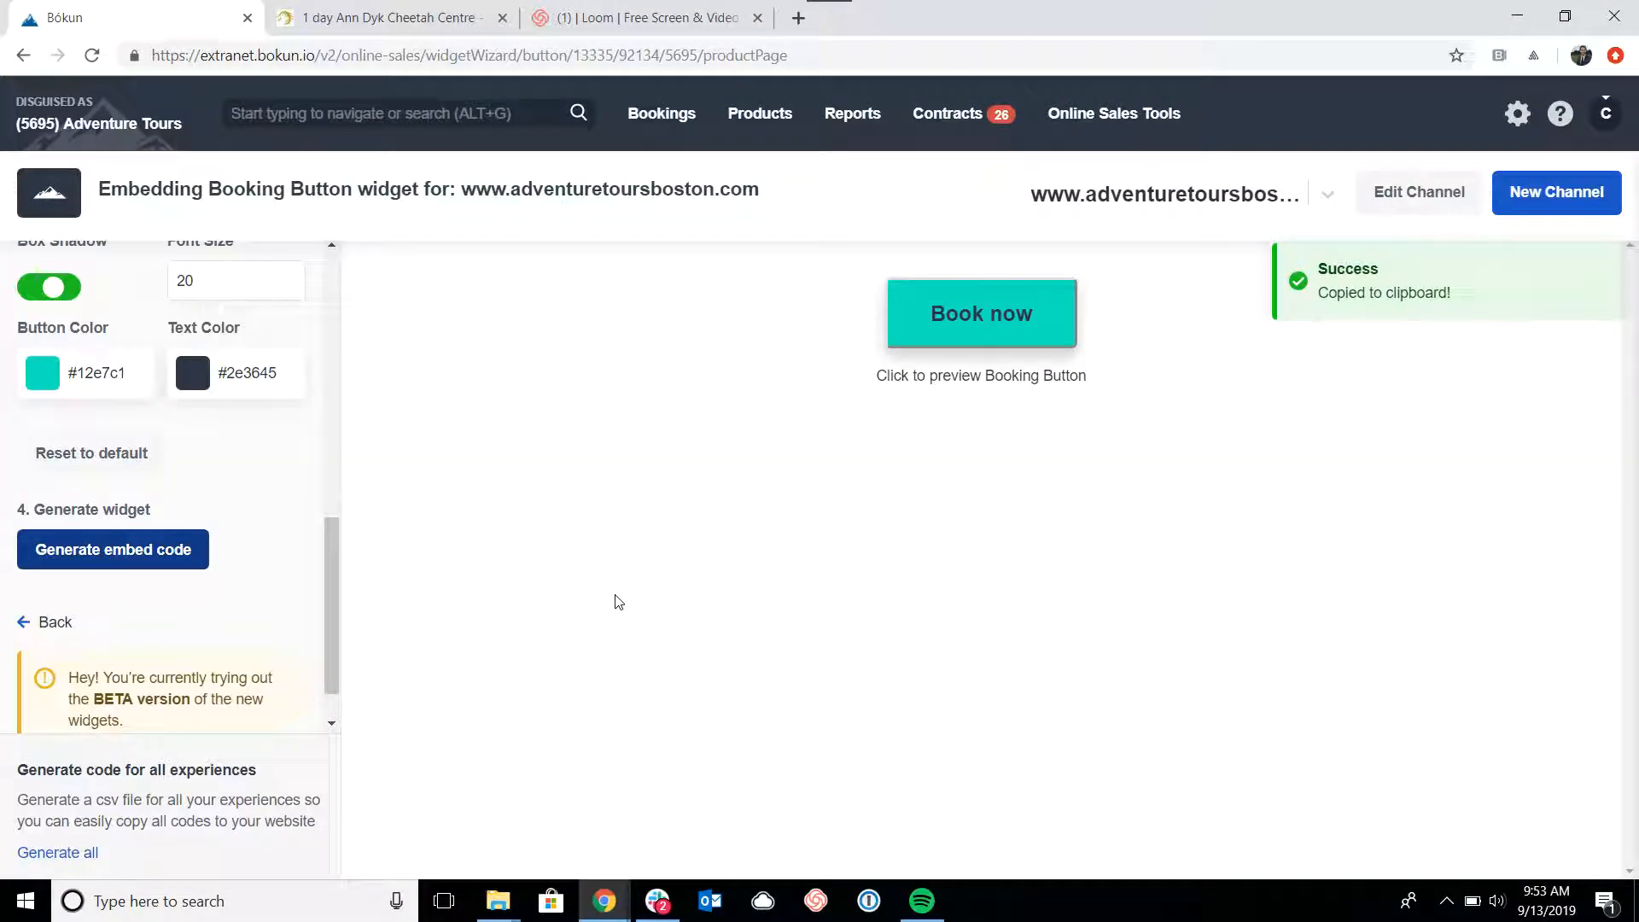